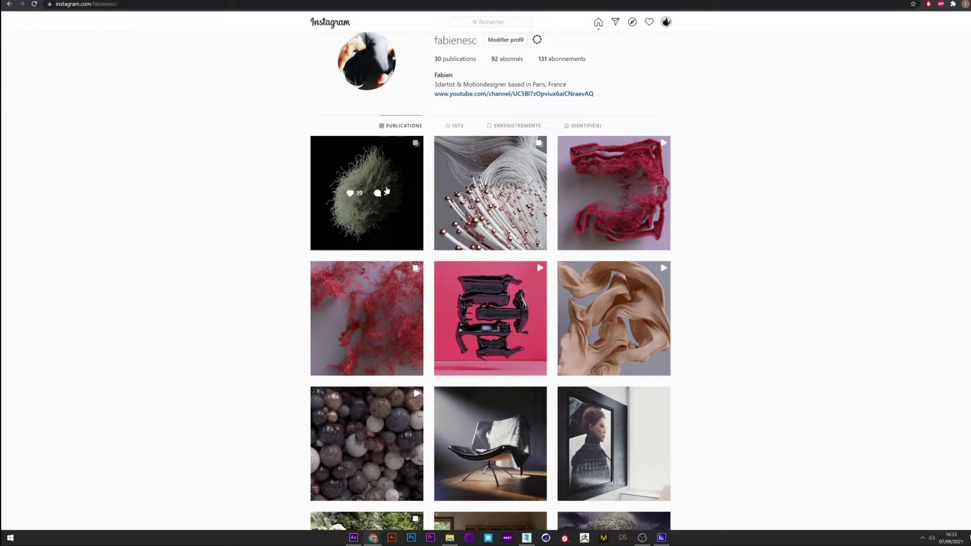
View both images of the Spline post on Instagram as reference for the spline render, and close the post.
{"action": "left_click", "coordinate": [502, 243]}
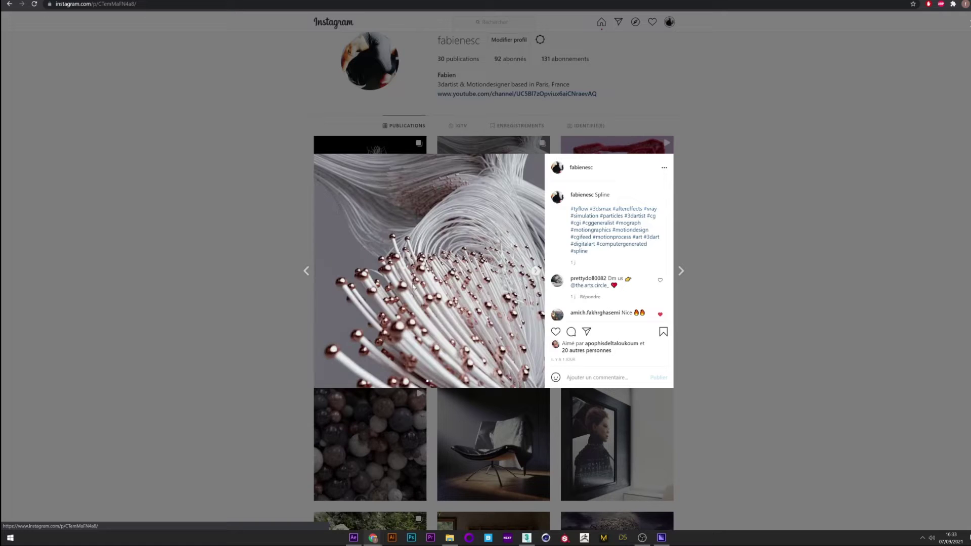
{"action": "left_click", "coordinate": [536, 271]}
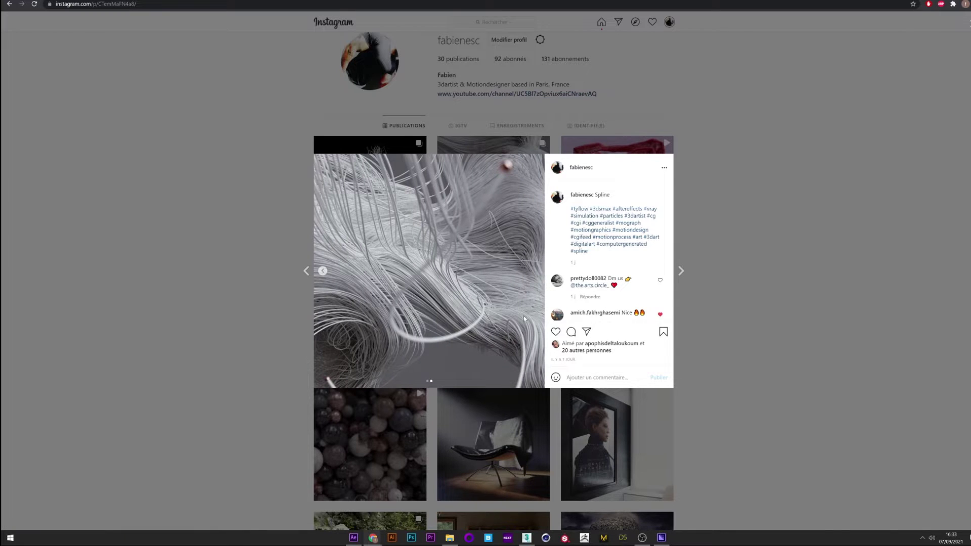
{"action": "left_click", "coordinate": [306, 272]}
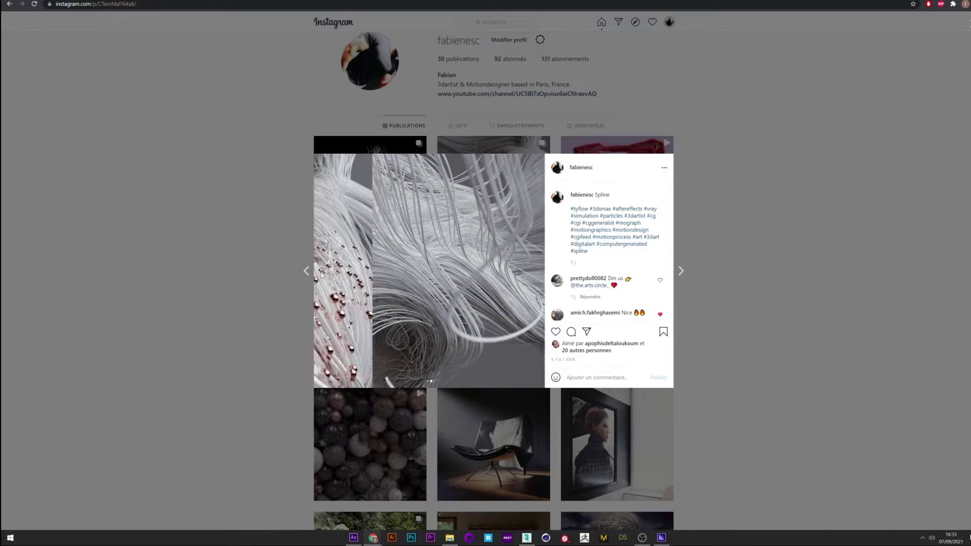
{"action": "left_click", "coordinate": [240, 341]}
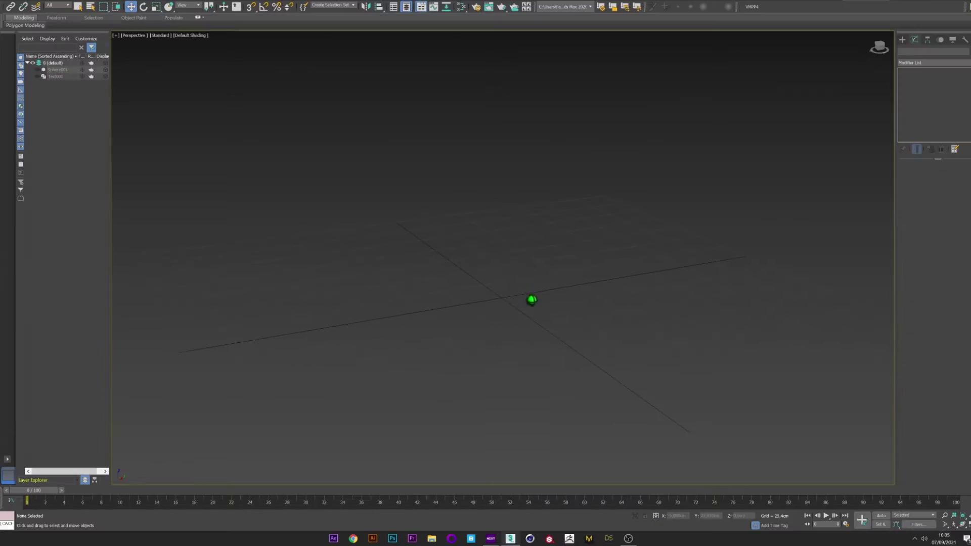
In 3ds Max, create a small standard sphere centred on the grid origin.
{"action": "left_click", "coordinate": [901, 40]}
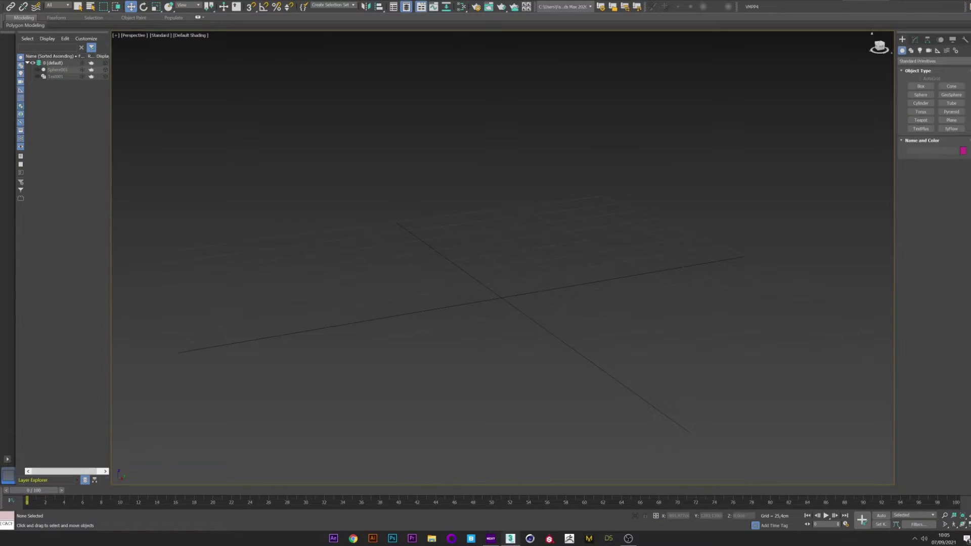
{"action": "left_click", "coordinate": [920, 94]}
{"action": "left_click_drag", "start_coordinate": [501, 297], "coordinate": [516, 298]}
{"action": "key", "text": "w"}
Create a tyFlow object beside the sphere and start an event with a Birth operator in its editor.
{"action": "left_click", "coordinate": [951, 129]}
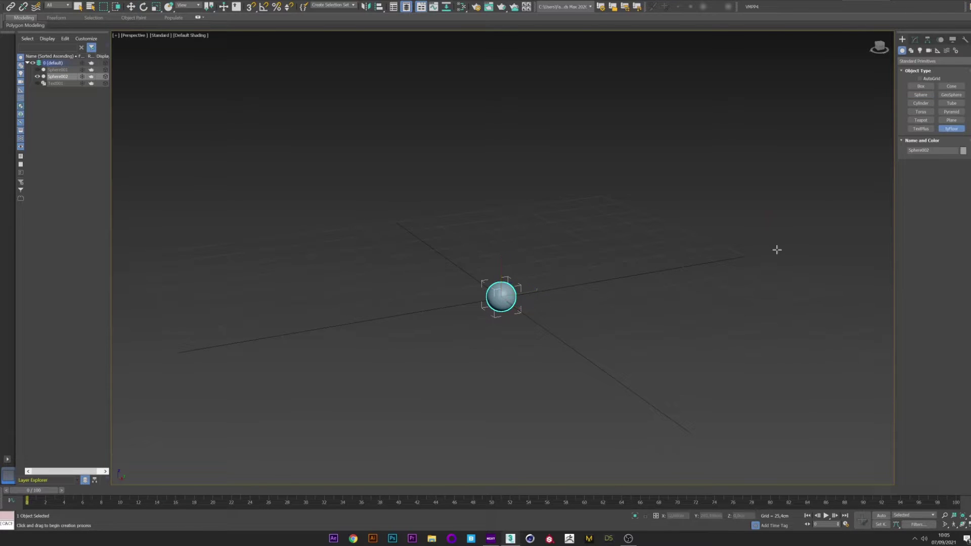
{"action": "left_click", "coordinate": [764, 249]}
{"action": "left_click", "coordinate": [927, 183]}
{"action": "left_click_drag", "start_coordinate": [600, 109], "coordinate": [464, 129]}
{"action": "middle_click_drag", "start_coordinate": [474, 130], "coordinate": [511, 137]}
{"action": "left_click_drag", "start_coordinate": [142, 272], "coordinate": [180, 93]}
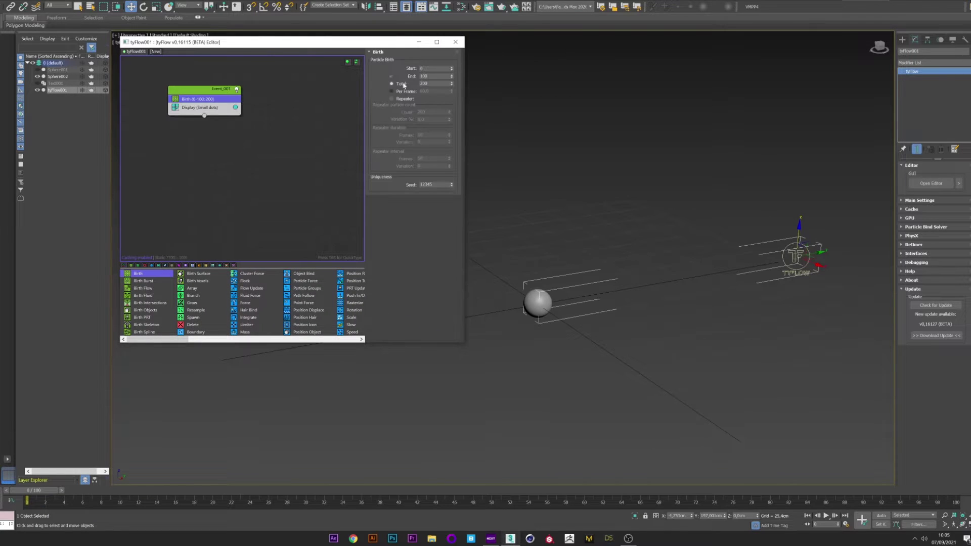
Set the Birth operator to a total of 2000 particles ending at frame 70.
{"action": "double_click", "coordinate": [432, 83]}
{"action": "left_click", "coordinate": [433, 76]}
{"action": "key", "text": "Return"}
Add a Position Object operator to the event and assign Sphere002 as its emitter object.
{"action": "key", "text": "Tab"}
{"action": "type", "text": "POS"}
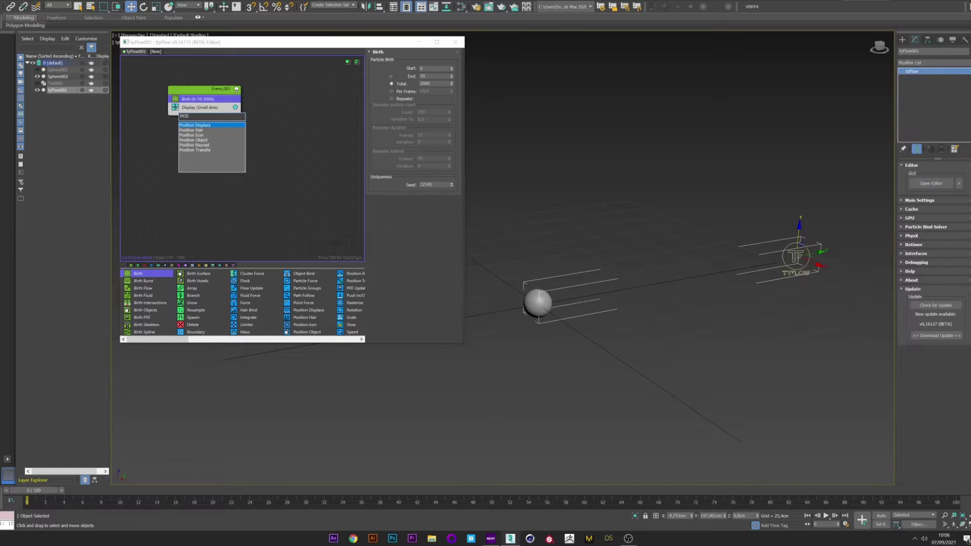
{"action": "left_click", "coordinate": [215, 141]}
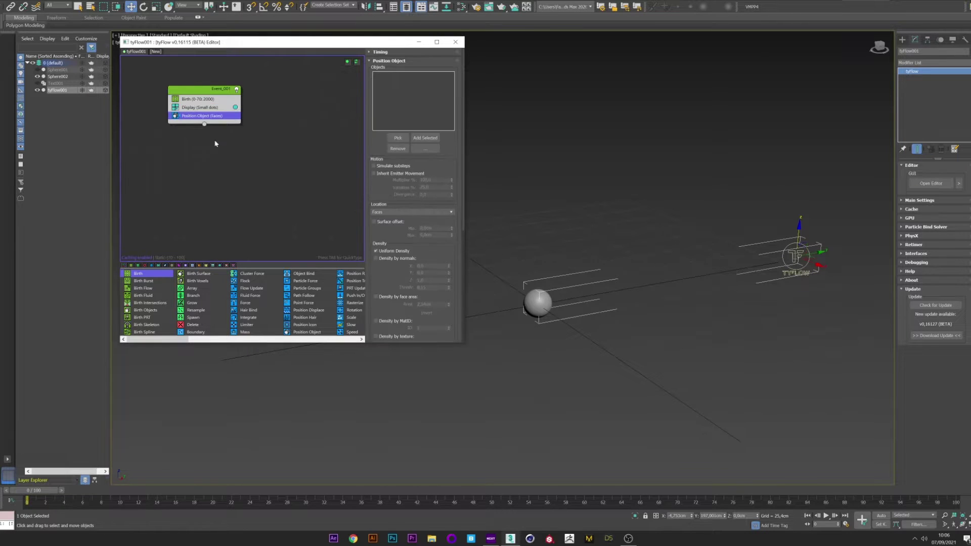
{"action": "left_click", "coordinate": [398, 138]}
{"action": "left_click", "coordinate": [57, 76]}
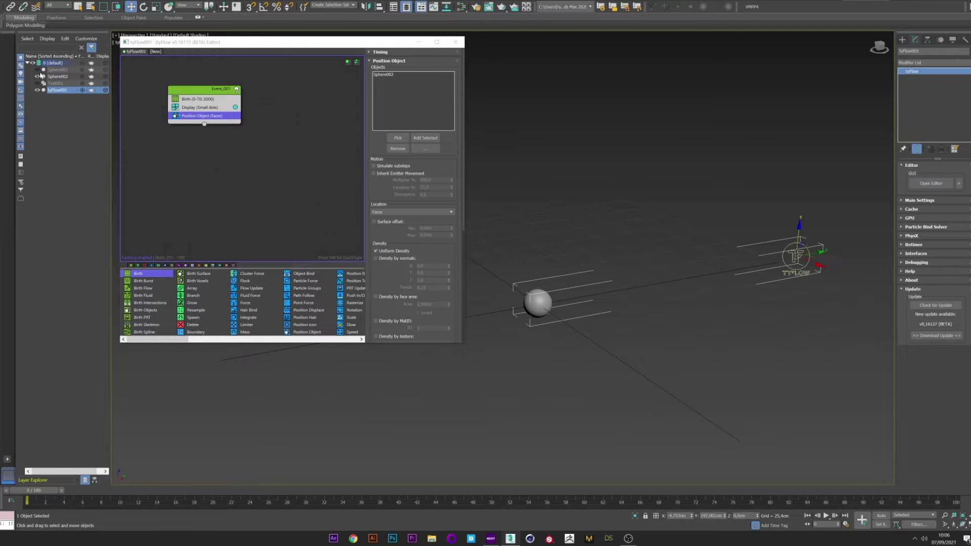
Hide the emitter sphere and preview the emitted particles up to frame 31.
{"action": "left_click", "coordinate": [37, 76]}
{"action": "left_click_drag", "start_coordinate": [32, 492], "coordinate": [320, 481]}
{"action": "left_click", "coordinate": [496, 398]}
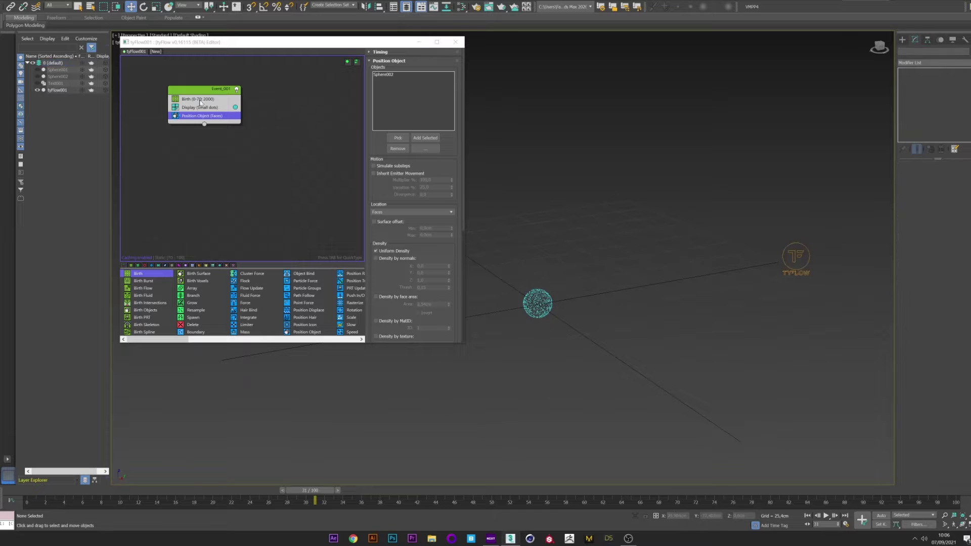
Add a Force operator with turbulence at strength 1 cm in noise layer 1 and preview the scattering particles.
{"action": "left_click", "coordinate": [200, 106]}
{"action": "key", "text": "Tab"}
{"action": "type", "text": "FOR"}
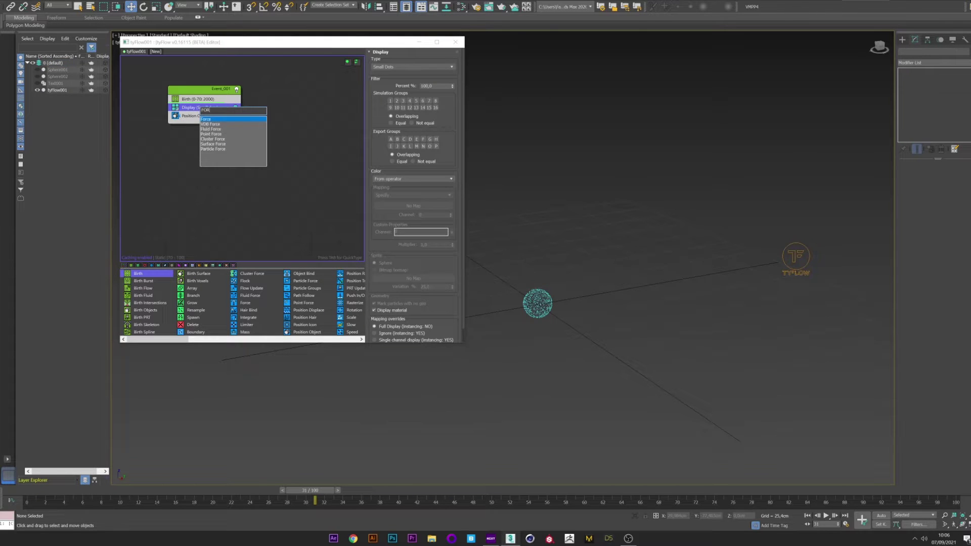
{"action": "left_click", "coordinate": [219, 118]}
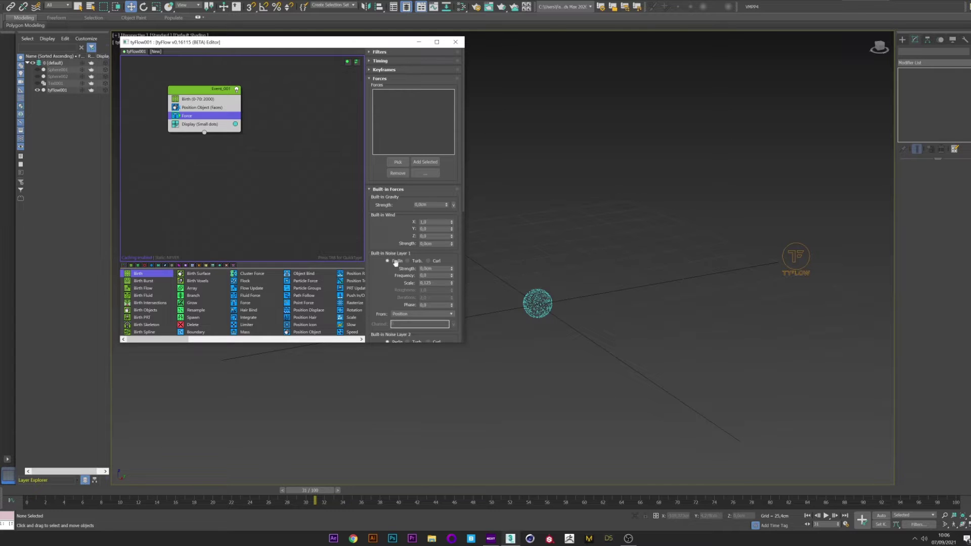
{"action": "left_click", "coordinate": [412, 262]}
{"action": "left_click_drag", "start_coordinate": [313, 490], "coordinate": [356, 477]}
{"action": "key", "text": "w"}
{"action": "middle_click_drag", "start_coordinate": [490, 408], "coordinate": [483, 402], "text": "alt"}
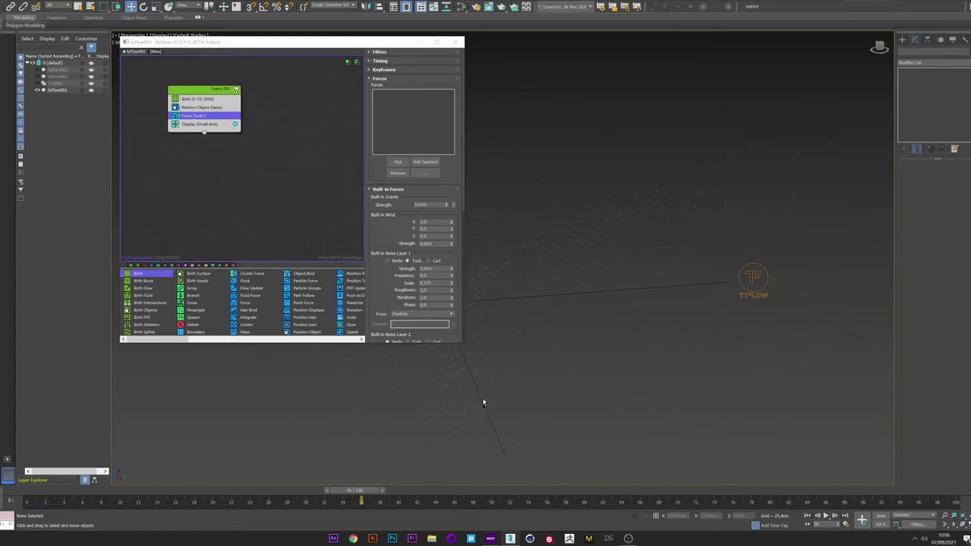
Add a Shape operator to the event and set the Display operator's type to Geometry.
{"action": "key", "text": "Tab"}
{"action": "type", "text": "SHA"}
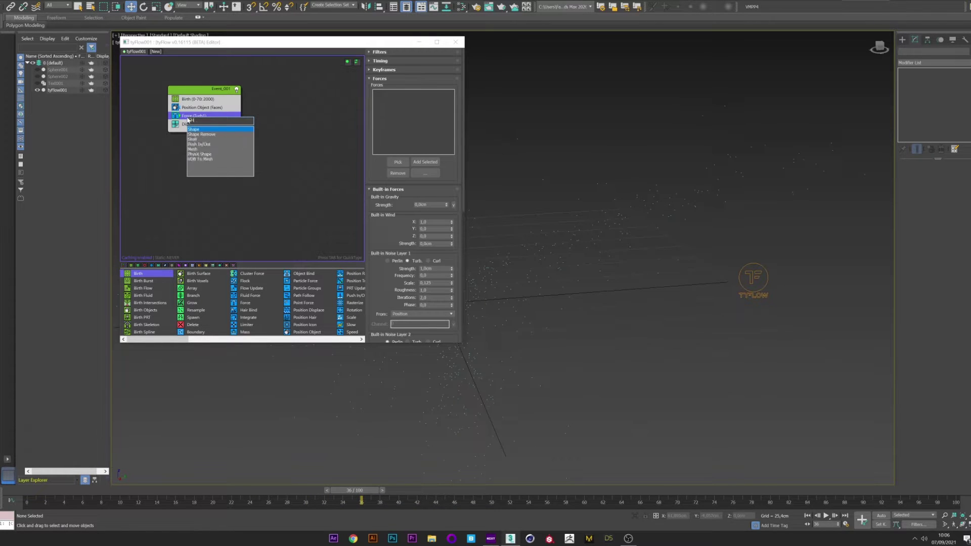
{"action": "left_click", "coordinate": [195, 129]}
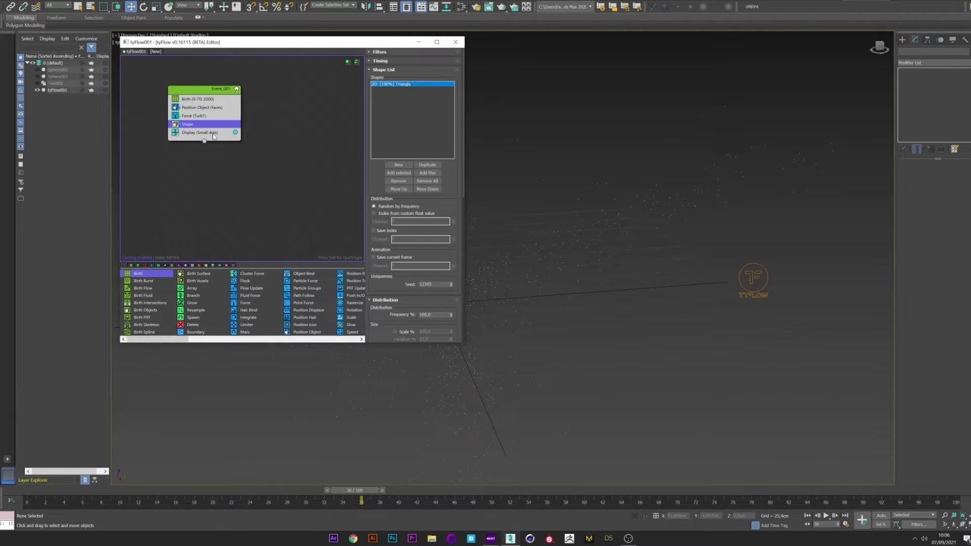
{"action": "left_click", "coordinate": [213, 133]}
{"action": "left_click", "coordinate": [400, 66]}
{"action": "left_click", "coordinate": [383, 103]}
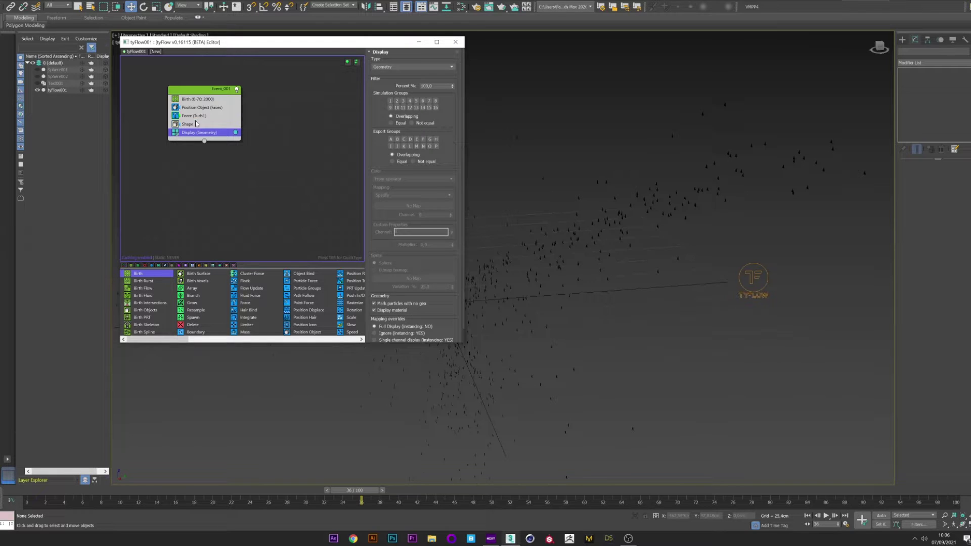
Set the Shape operator's mesh type to 3D with the Sphere (LowRes) shape.
{"action": "left_click", "coordinate": [195, 124]}
{"action": "scroll", "coordinate": [430, 230], "scroll_direction": "down", "scroll_amount": 10}
{"action": "left_click", "coordinate": [431, 226]}
{"action": "left_click", "coordinate": [413, 228]}
{"action": "left_click", "coordinate": [373, 235]}
{"action": "left_click", "coordinate": [419, 235]}
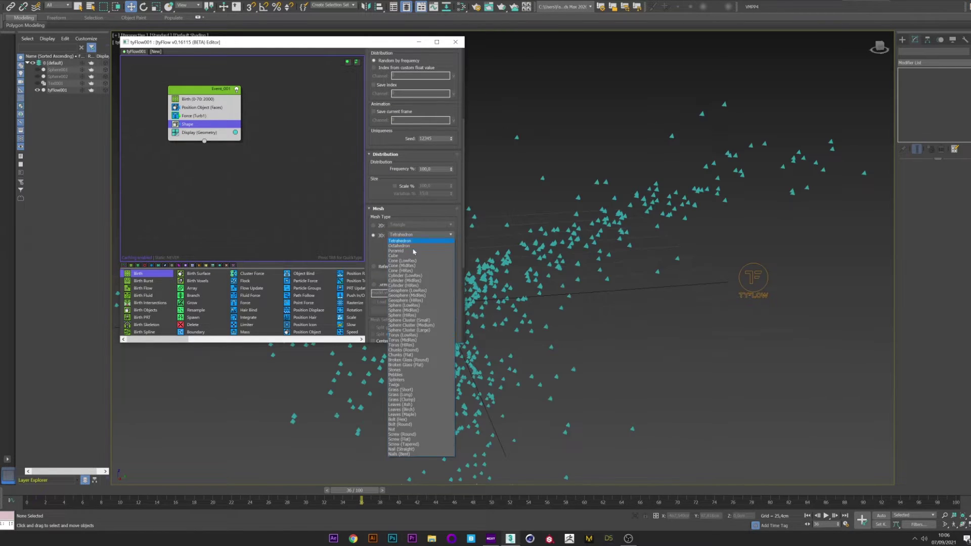
{"action": "left_click", "coordinate": [402, 305]}
{"action": "scroll", "coordinate": [395, 174], "scroll_direction": "down", "scroll_amount": 1}
{"action": "scroll", "coordinate": [395, 172], "scroll_direction": "up", "scroll_amount": 1}
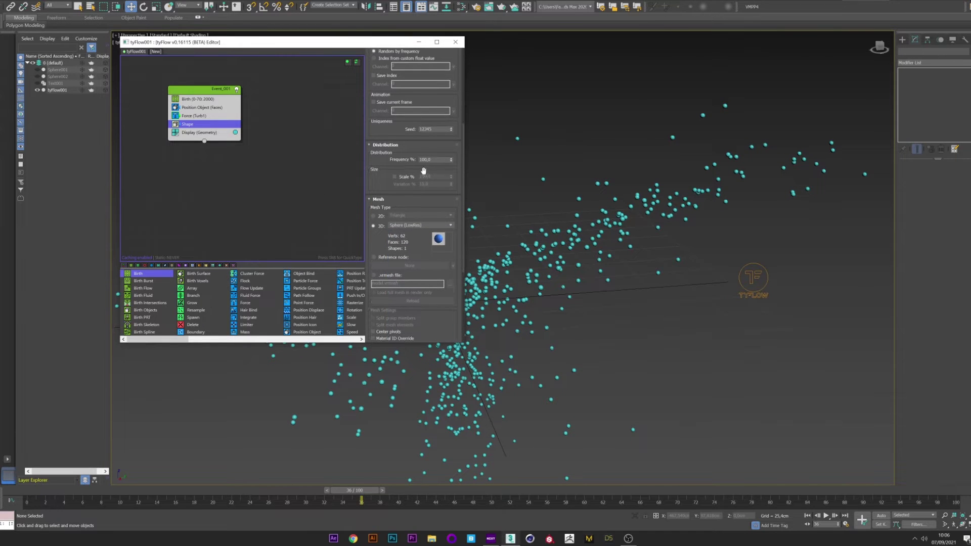
Enable scaling on the particle shape at 40% and preview the simulation up to frame 40.
{"action": "left_click", "coordinate": [395, 176]}
{"action": "double_click", "coordinate": [426, 176]}
{"action": "type", "text": "4"}
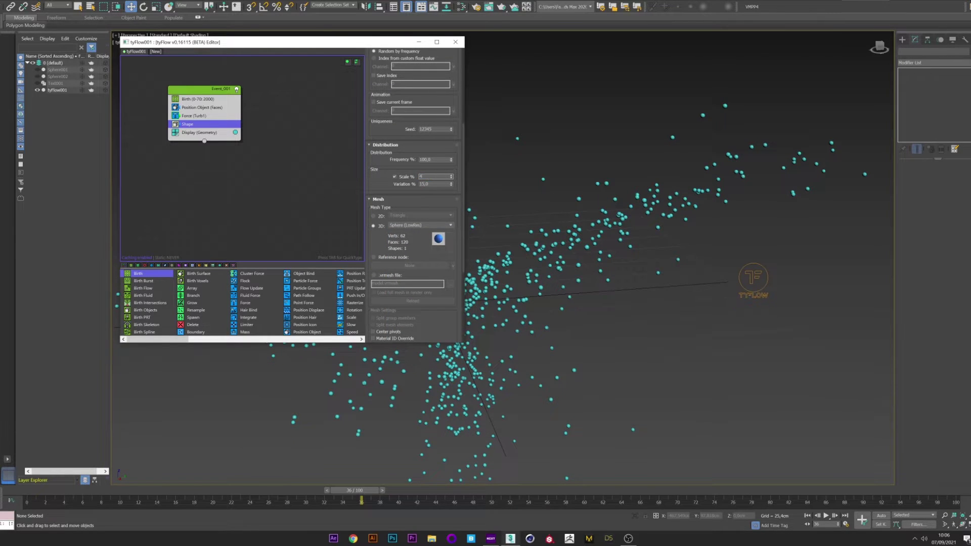
{"action": "type", "text": "0"}
{"action": "key", "text": "Return"}
{"action": "left_click_drag", "start_coordinate": [43, 490], "coordinate": [400, 447]}
{"action": "key", "text": "w"}
{"action": "middle_click_drag", "start_coordinate": [478, 397], "coordinate": [581, 386]}
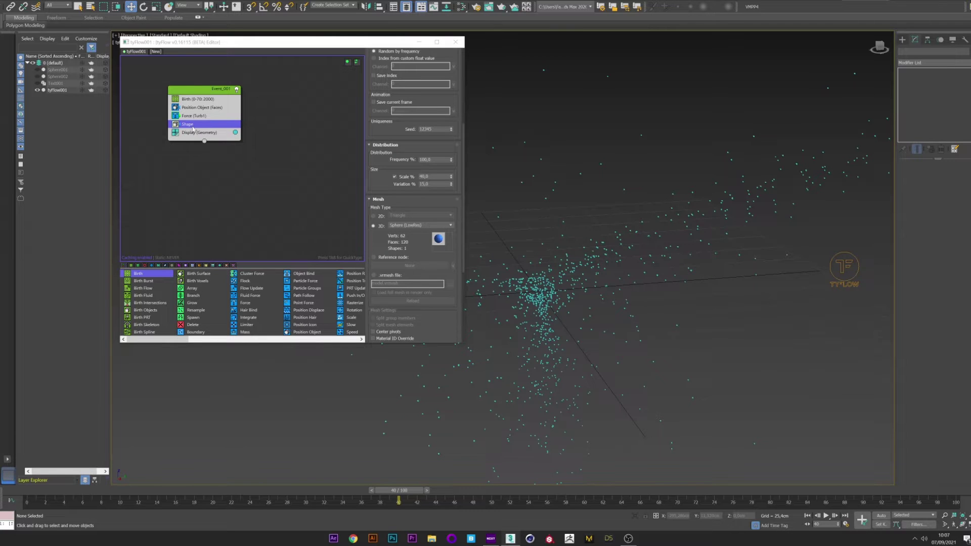
Add a Spline Paths operator before the Shape operator and create a new tySplines object for it.
{"action": "key", "text": "Tab"}
{"action": "type", "text": "spl"}
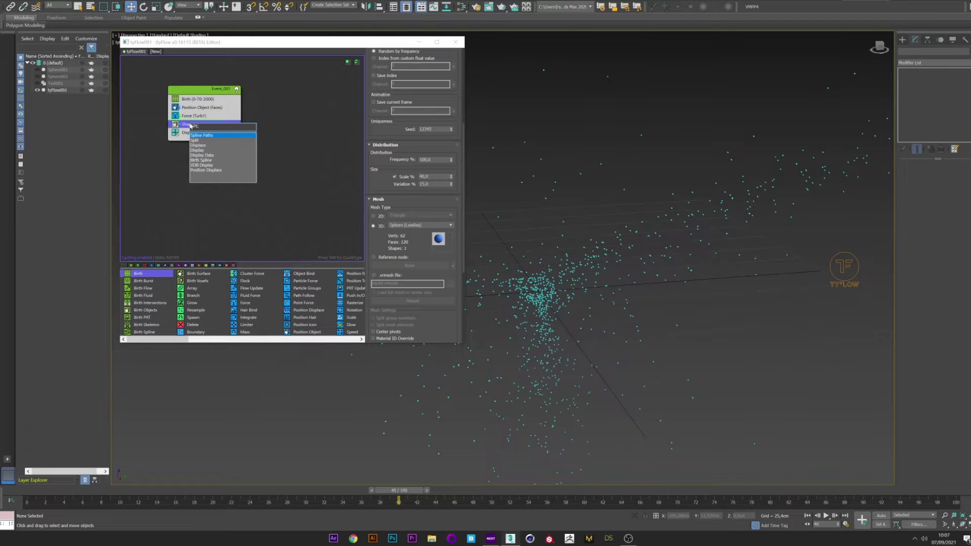
{"action": "key", "text": "Return"}
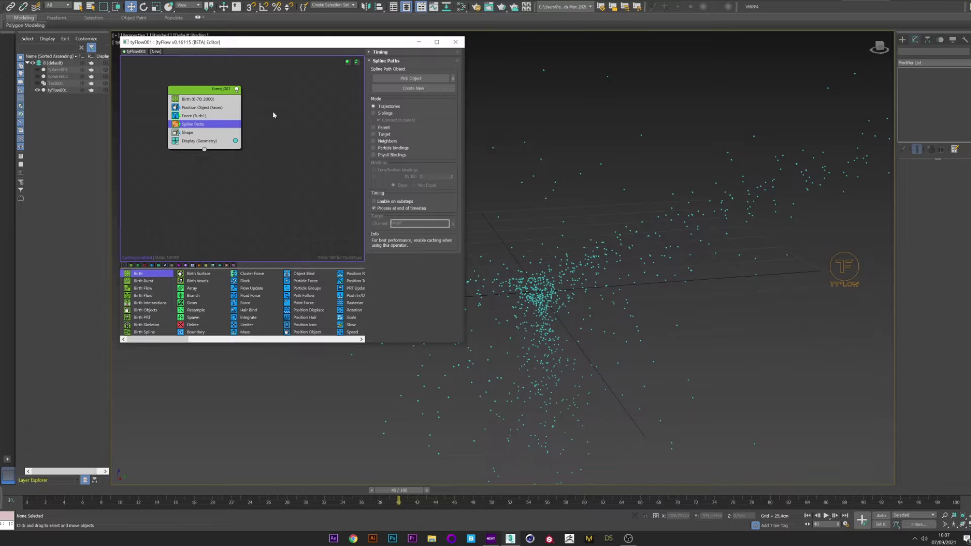
{"action": "left_click", "coordinate": [407, 89]}
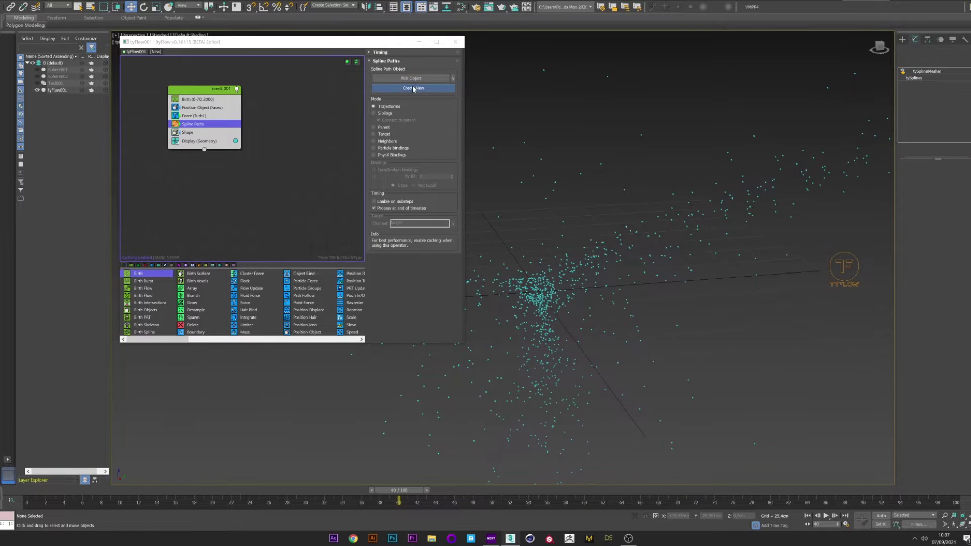
{"action": "left_click", "coordinate": [279, 410]}
Examine the splines growing along the timeline and the tySplines object's mesher and spline settings.
{"action": "left_click_drag", "start_coordinate": [30, 488], "coordinate": [373, 490]}
{"action": "left_click_drag", "start_coordinate": [418, 449], "coordinate": [304, 477]}
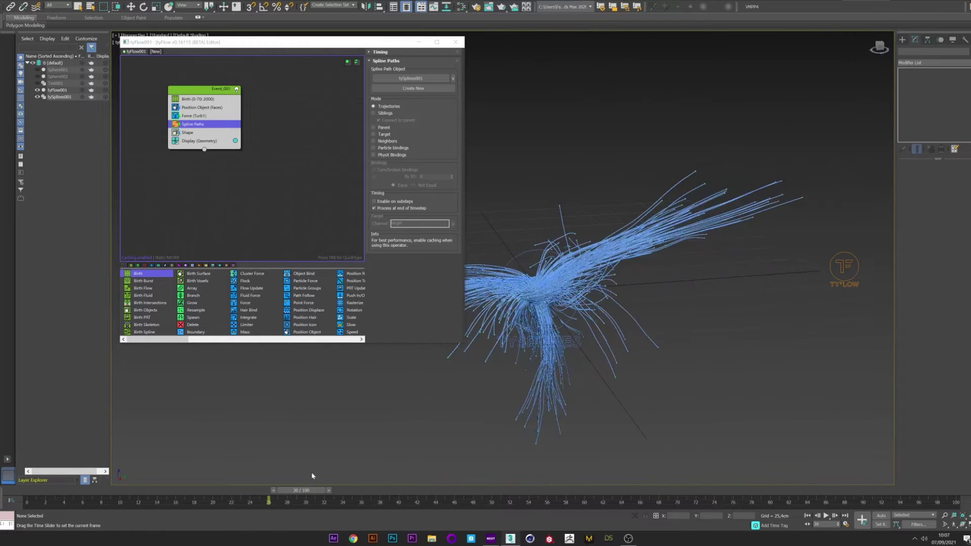
{"action": "left_click", "coordinate": [60, 97]}
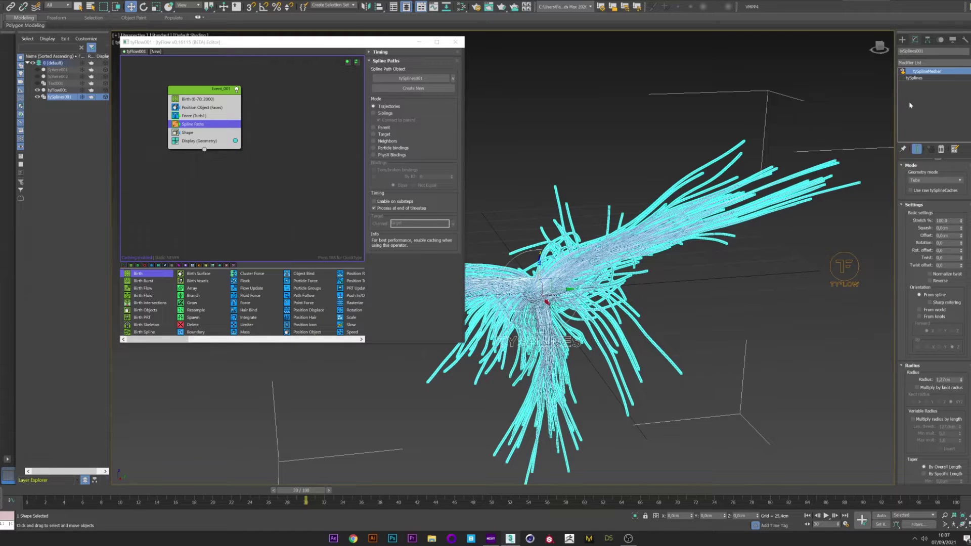
{"action": "left_click", "coordinate": [924, 78]}
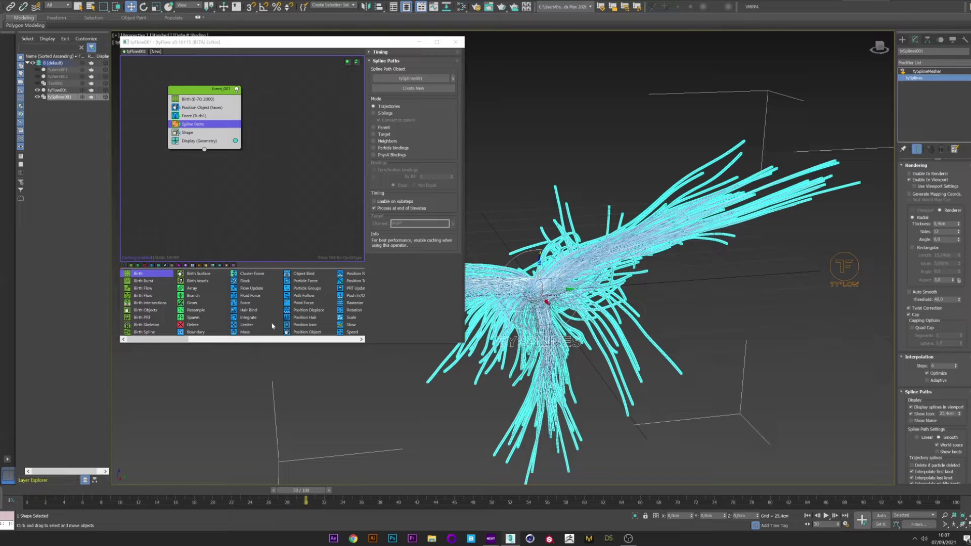
{"action": "left_click", "coordinate": [256, 402]}
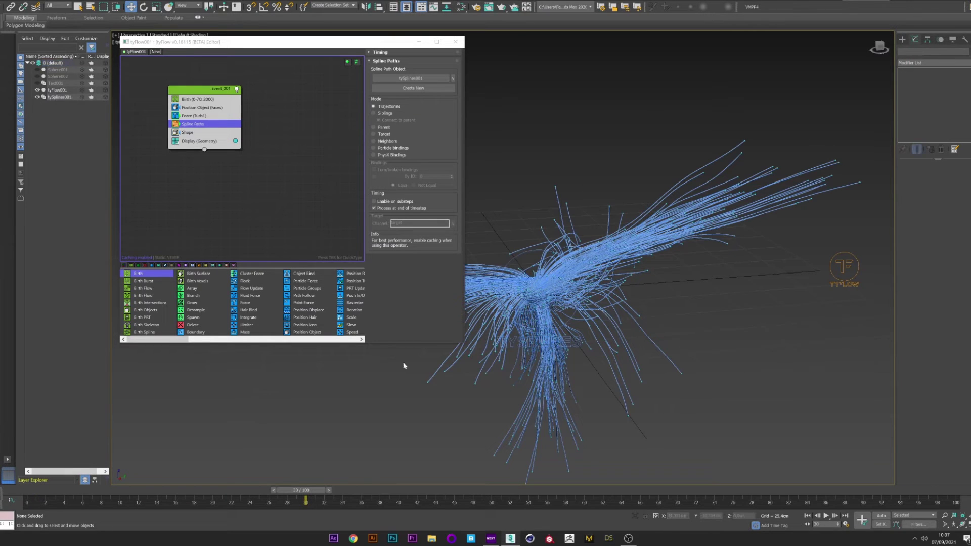
{"action": "left_click_drag", "start_coordinate": [41, 492], "coordinate": [543, 363]}
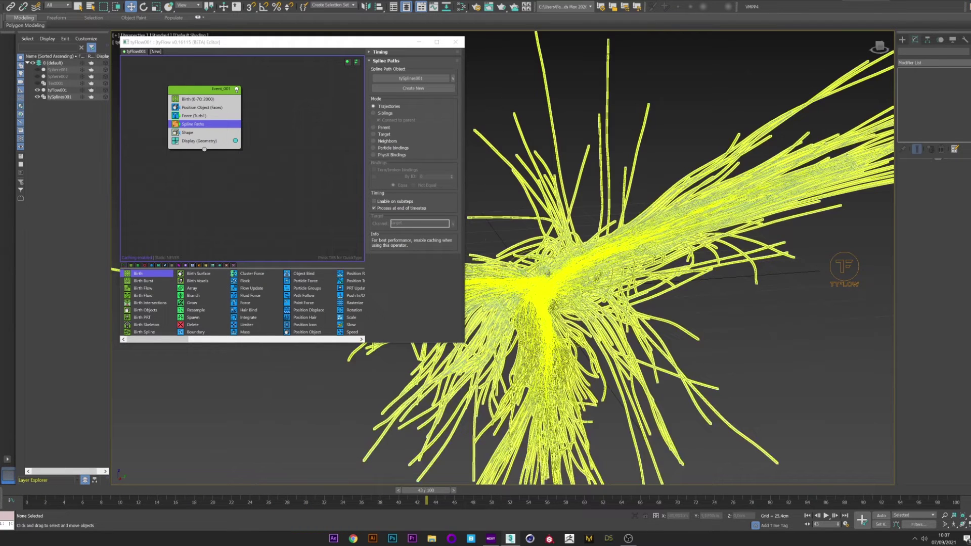
Add a Slow operator after Position Object and set its velocity slowdown to 70% on all axes.
{"action": "left_click", "coordinate": [192, 108]}
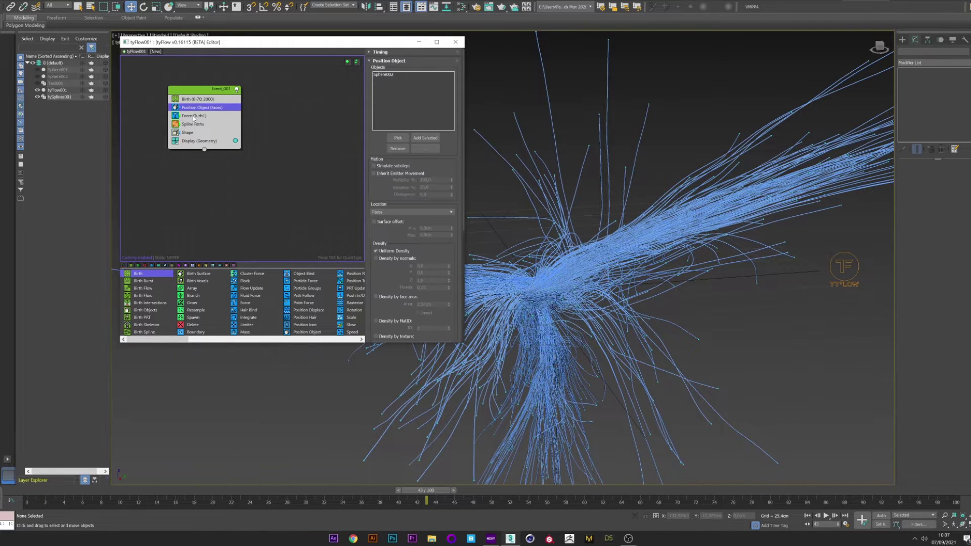
{"action": "key", "text": "Tab"}
{"action": "type", "text": "SLO"}
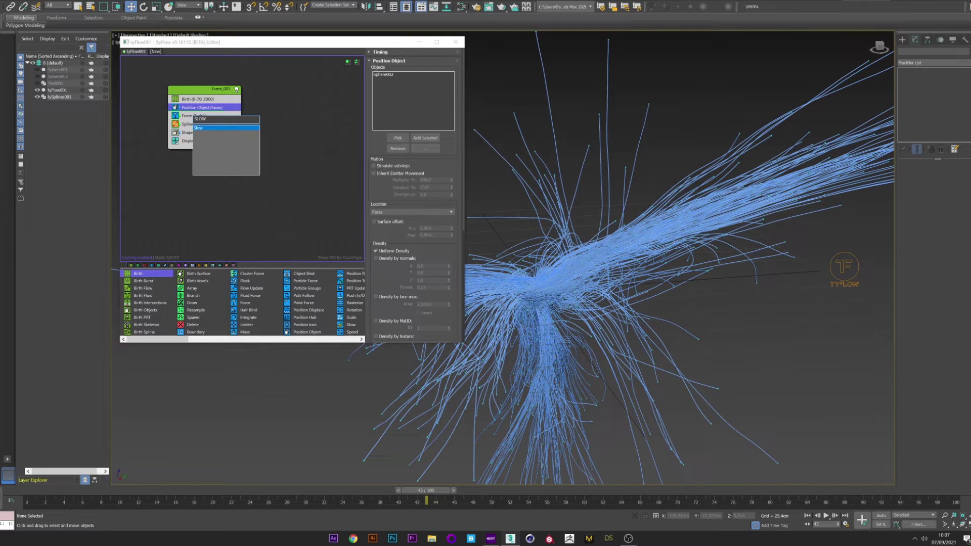
{"action": "key", "text": "Return"}
{"action": "left_click", "coordinate": [425, 93]}
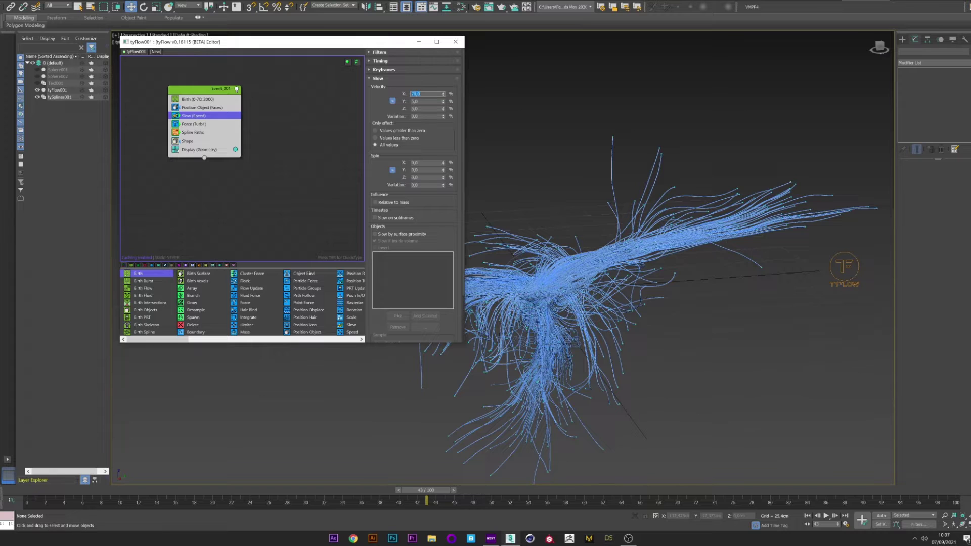
{"action": "left_click", "coordinate": [654, 224]}
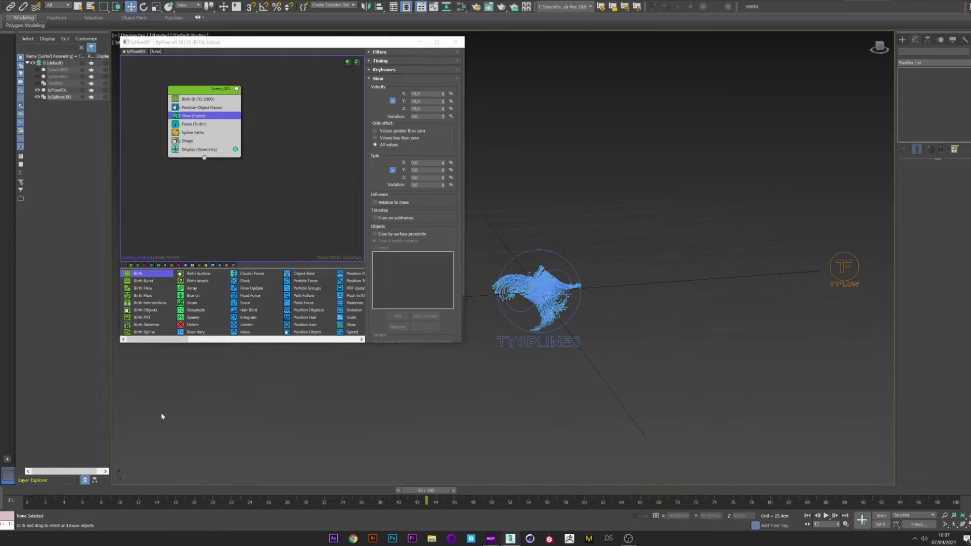
Examine the slowed splines from several angles at the last frame and return to the start of the timeline.
{"action": "left_click", "coordinate": [963, 492]}
{"action": "middle_click_drag", "start_coordinate": [574, 335], "coordinate": [610, 320], "text": "alt"}
{"action": "left_click", "coordinate": [644, 363]}
{"action": "scroll", "coordinate": [656, 332], "scroll_direction": "up", "scroll_amount": 5}
{"action": "left_click", "coordinate": [539, 263]}
{"action": "scroll", "coordinate": [540, 262], "scroll_direction": "up", "scroll_amount": 3}
{"action": "scroll", "coordinate": [641, 303], "scroll_direction": "down", "scroll_amount": 6}
{"action": "middle_click_drag", "start_coordinate": [702, 333], "coordinate": [632, 338], "text": "alt"}
{"action": "key", "text": "Home"}
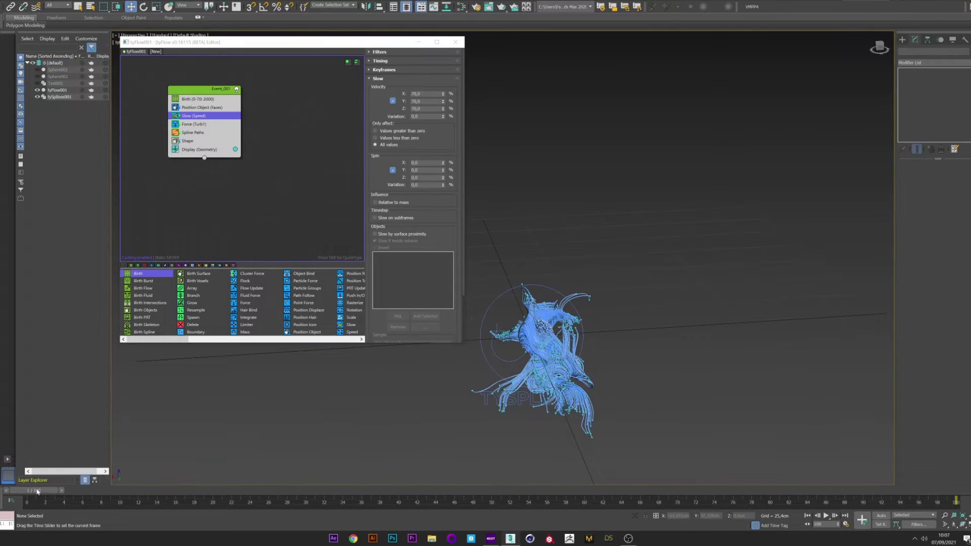
Add a Speed operator between the Force and Spline Paths operators in the particle event.
{"action": "left_click", "coordinate": [193, 124]}
{"action": "key", "text": "Tab"}
{"action": "type", "text": "SPEED"}
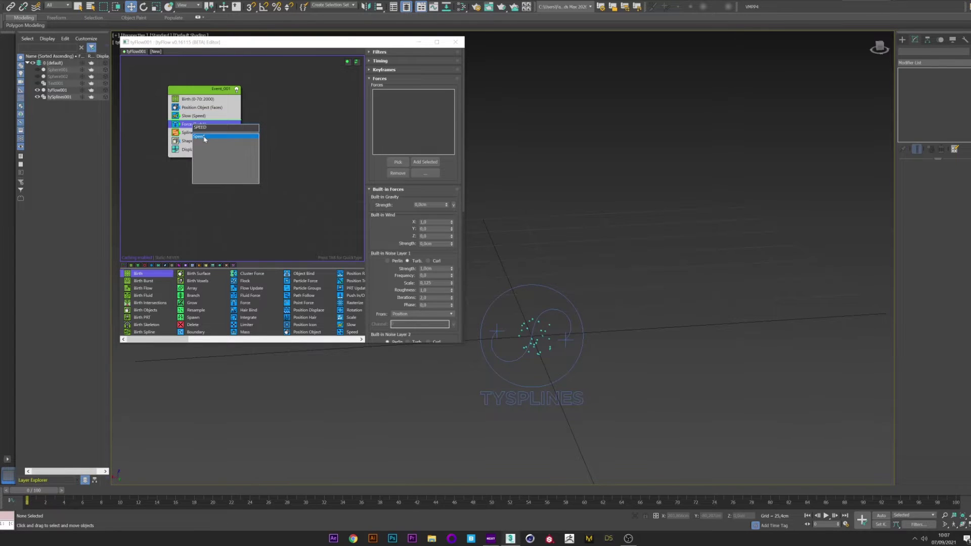
{"action": "left_click", "coordinate": [204, 137]}
{"action": "mouse_move", "coordinate": [198, 125]}
{"action": "left_mouse_down"}
{"action": "mouse_move", "coordinate": [204, 134]}
{"action": "mouse_move", "coordinate": [196, 135]}
{"action": "left_mouse_up"}
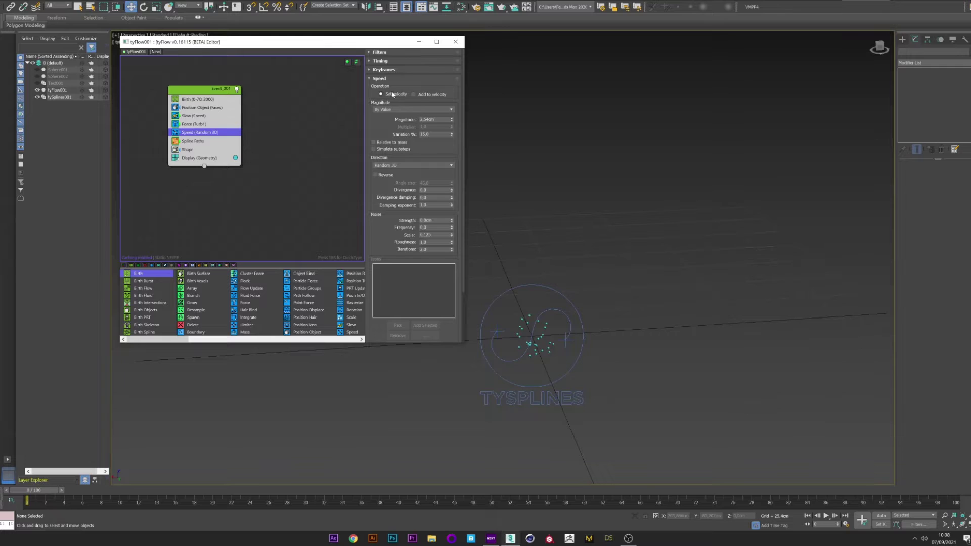
Change the activation mode in the Speed operator's timing settings.
{"action": "left_click", "coordinate": [381, 61]}
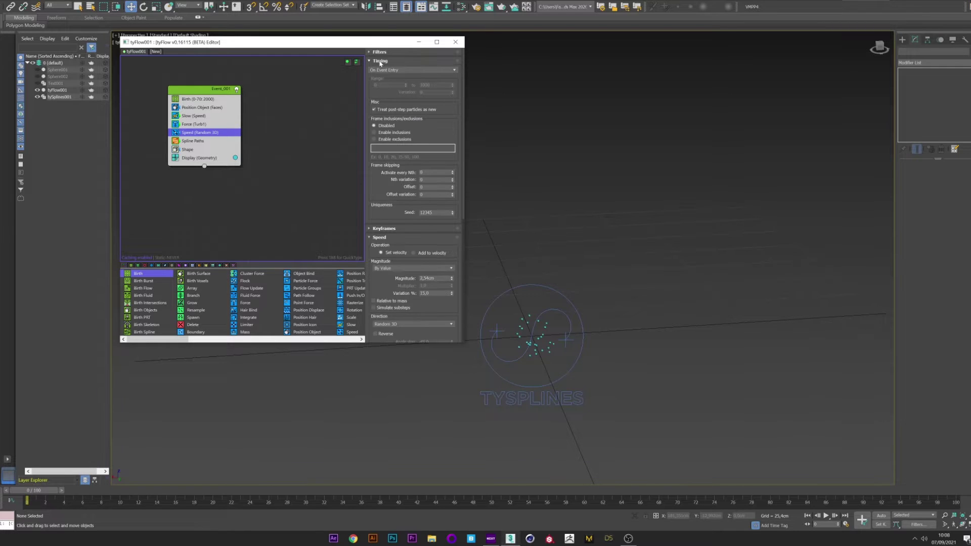
{"action": "left_click", "coordinate": [384, 70]}
{"action": "left_click", "coordinate": [376, 87]}
{"action": "left_click", "coordinate": [379, 61]}
Set the Speed operator's direction to Discretize with an angle step of 1.0 and preview the splines along the timeline.
{"action": "left_click", "coordinate": [387, 166]}
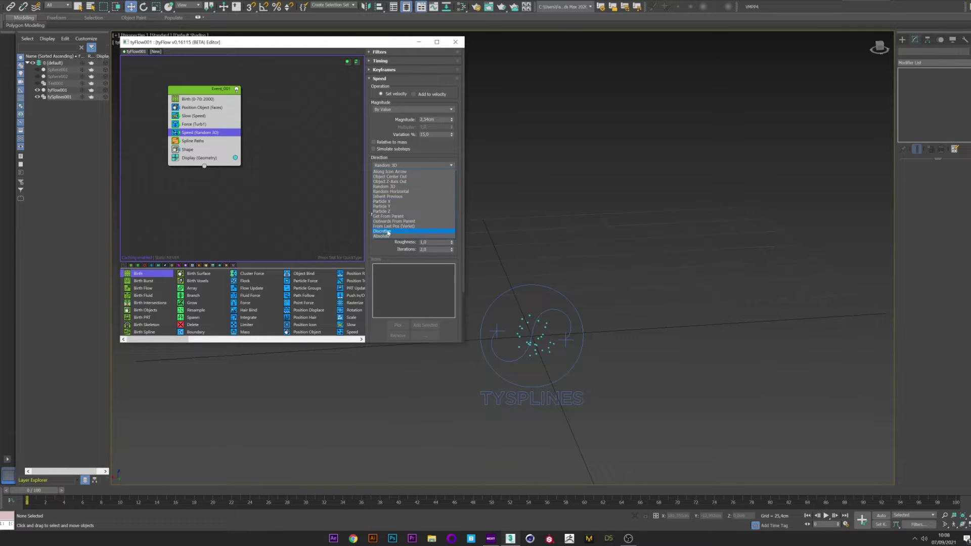
{"action": "left_click", "coordinate": [388, 232]}
{"action": "left_click", "coordinate": [426, 183]}
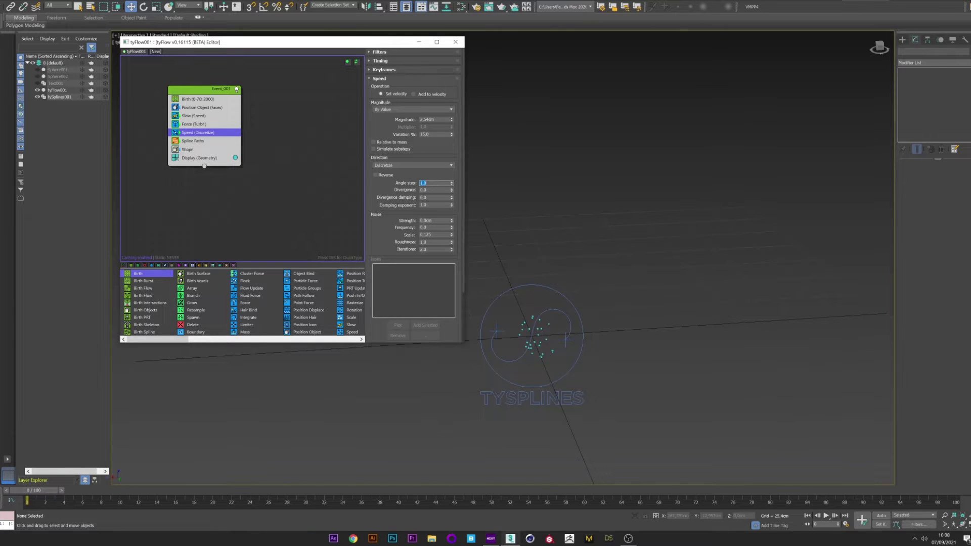
{"action": "left_click_drag", "start_coordinate": [35, 493], "coordinate": [660, 486]}
{"action": "key", "text": "w"}
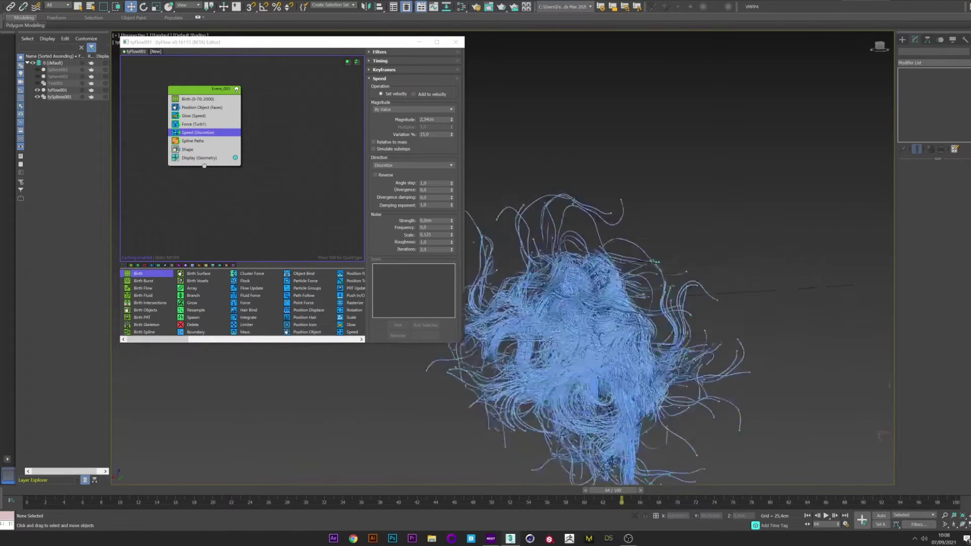
Set the scale of the Force operator's Built-in Noise Layer 1 to 0.07 and check the spline shapes.
{"action": "left_click", "coordinate": [195, 125]}
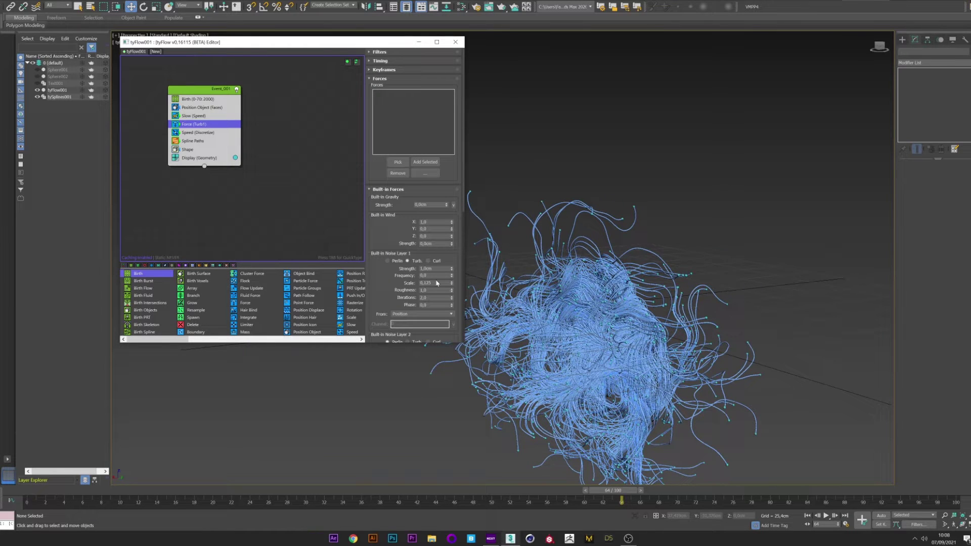
{"action": "left_click", "coordinate": [432, 282]}
{"action": "key", "text": "BackSpace"}
{"action": "left_click_drag", "start_coordinate": [59, 490], "coordinate": [708, 491]}
{"action": "left_click", "coordinate": [432, 283]}
{"action": "key", "text": "BackSpace"}
{"action": "type", "text": "7"}
{"action": "key", "text": "Return"}
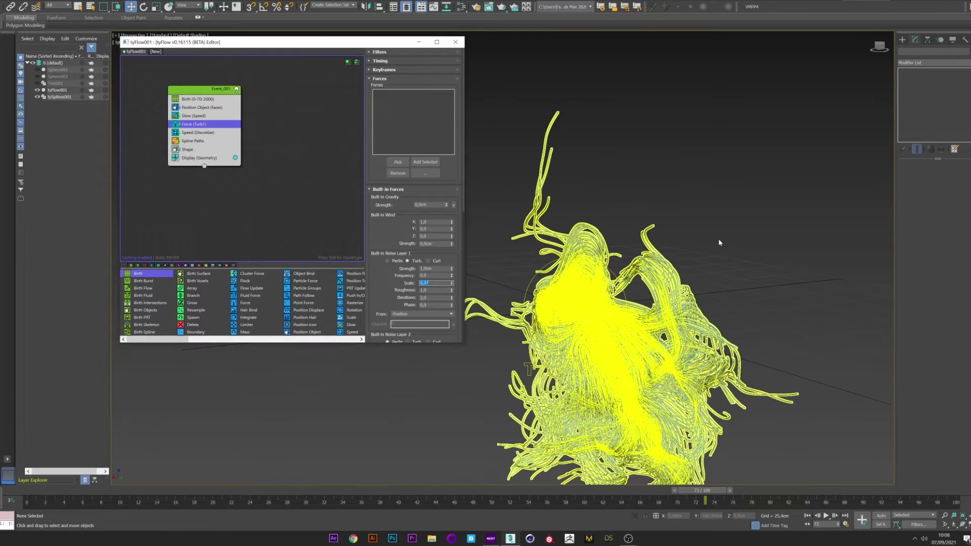
{"action": "left_click", "coordinate": [719, 242]}
{"action": "middle_click_drag", "start_coordinate": [666, 314], "coordinate": [640, 329], "text": "alt"}
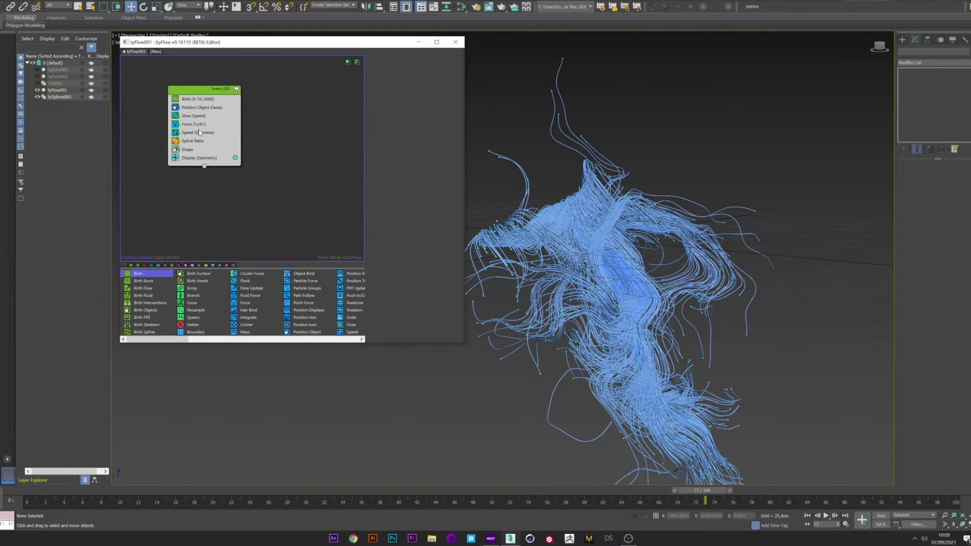
Add a Limiter operator between the Force and Speed operators.
{"action": "left_click", "coordinate": [194, 133]}
{"action": "key", "text": "Tab"}
{"action": "type", "text": "LIM"}
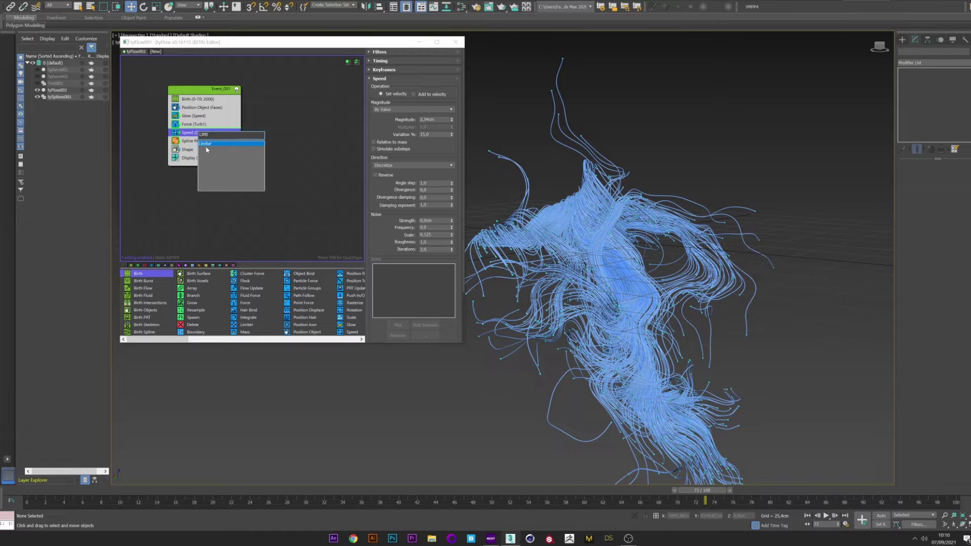
{"action": "type", "text": "I"}
{"action": "left_click", "coordinate": [213, 145]}
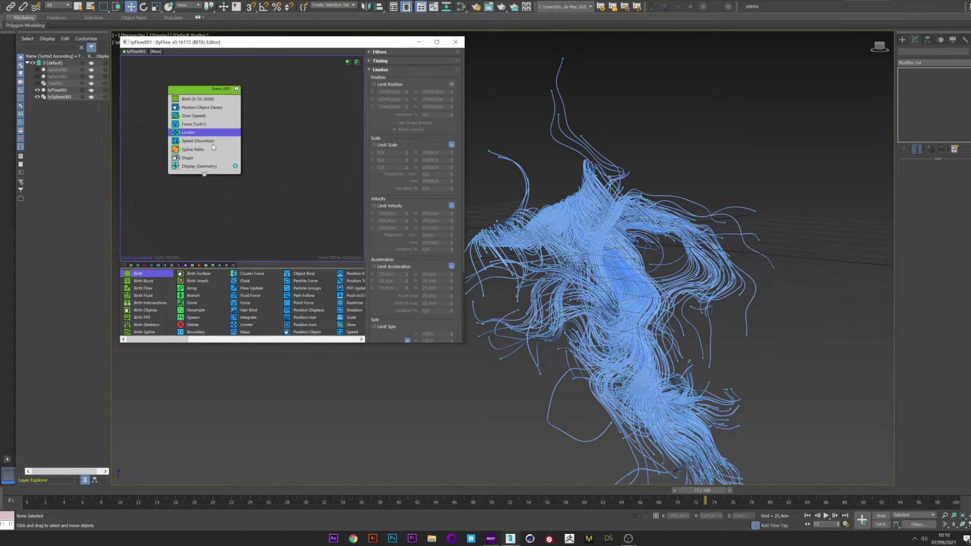
Enable Limit Position on the Limiter and set its minimum Z to 0 cm.
{"action": "left_click", "coordinate": [380, 84]}
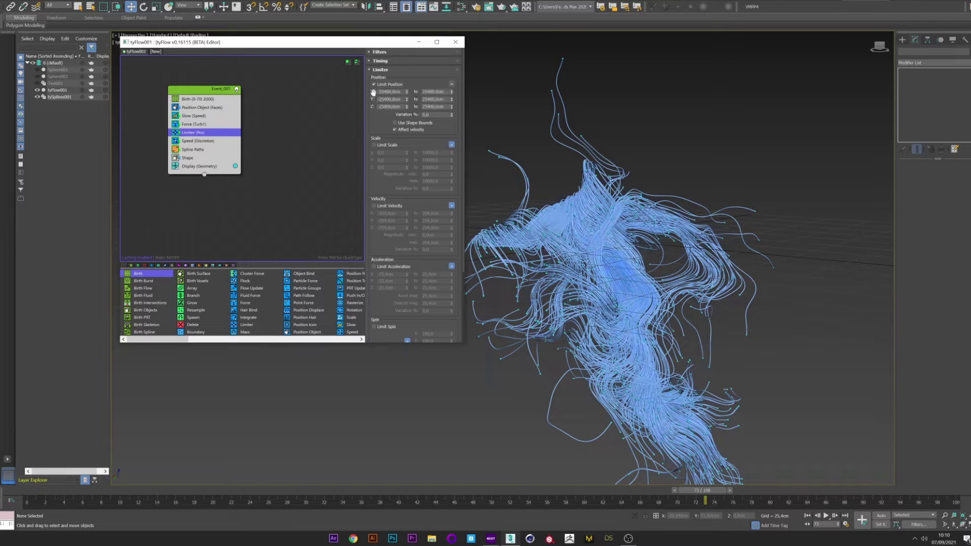
{"action": "double_click", "coordinate": [387, 106]}
{"action": "type", "text": "0"}
{"action": "key", "text": "Return"}
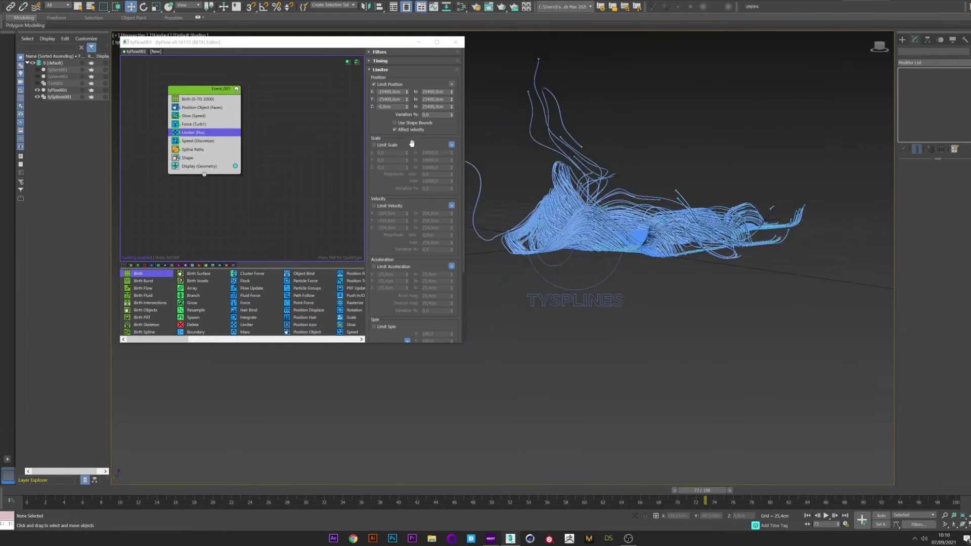
Set the Limiter's minimum Y position to -50 cm and check the clipped splines along the timeline.
{"action": "left_click", "coordinate": [400, 100]}
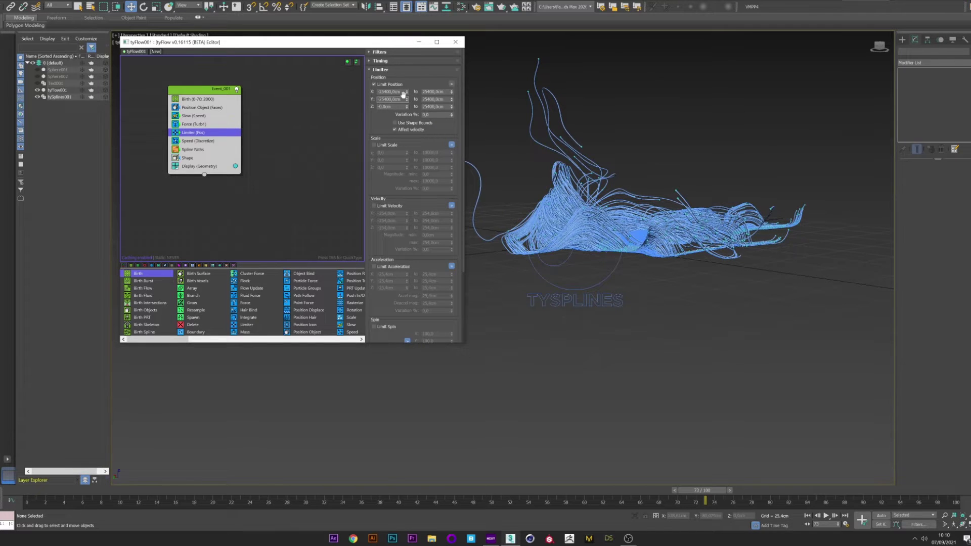
{"action": "type", "text": "-50"}
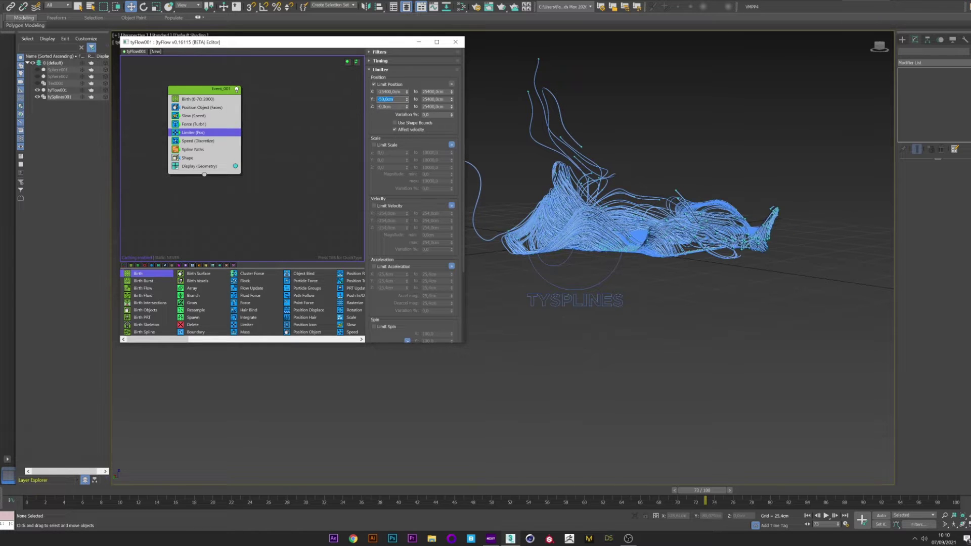
{"action": "middle_click_drag", "start_coordinate": [718, 204], "coordinate": [778, 243], "text": "alt"}
{"action": "left_click_drag", "start_coordinate": [702, 490], "coordinate": [162, 489]}
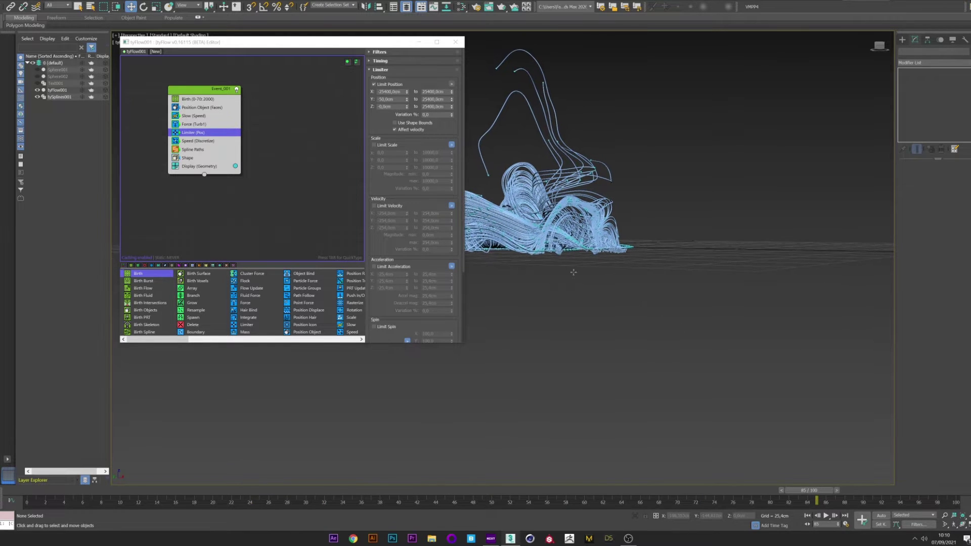
{"action": "middle_click_drag", "start_coordinate": [720, 340], "coordinate": [819, 397]}
{"action": "middle_click_drag", "start_coordinate": [672, 352], "coordinate": [680, 318], "text": "alt"}
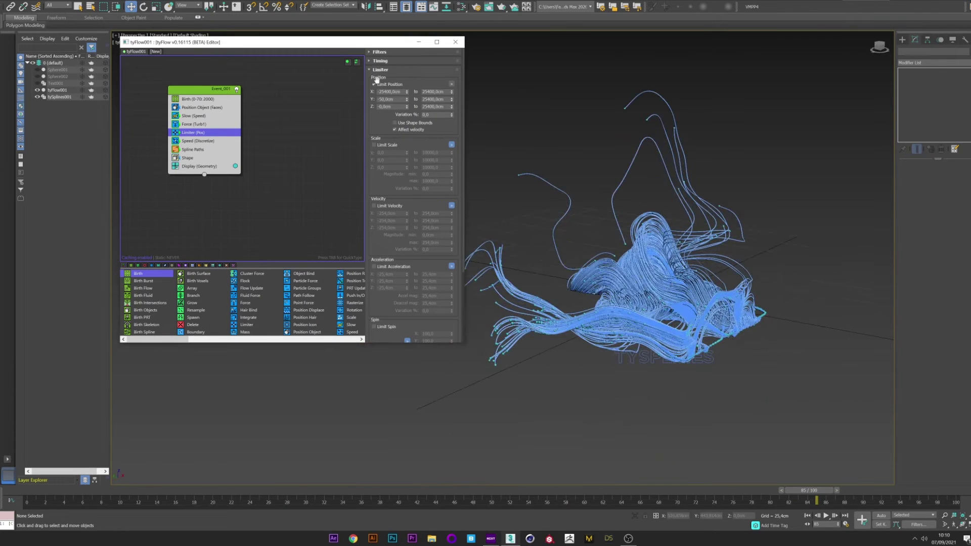
Enable Limit Velocity on the Limiter, set its minimum Z velocity to 0 cm, and preview the splines over time.
{"action": "left_click", "coordinate": [375, 205]}
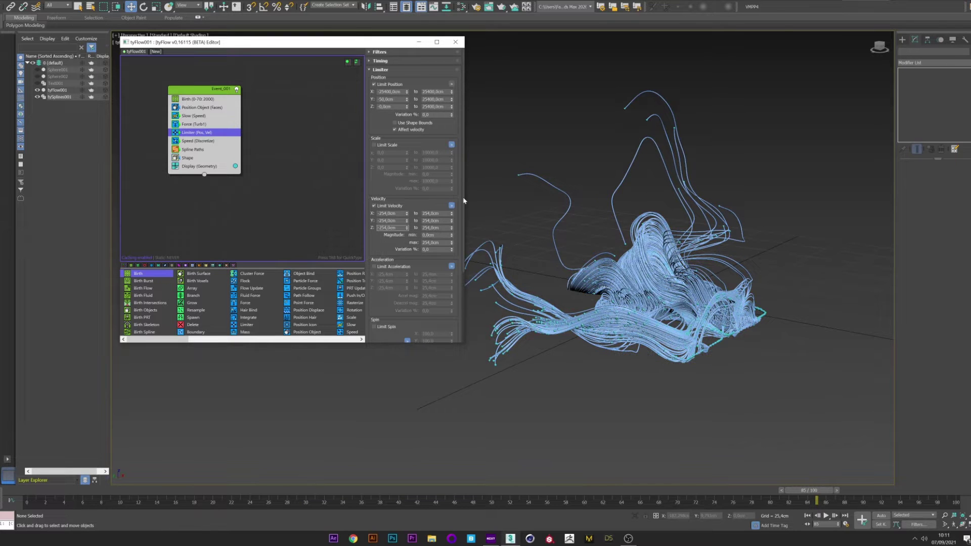
{"action": "double_click", "coordinate": [391, 227]}
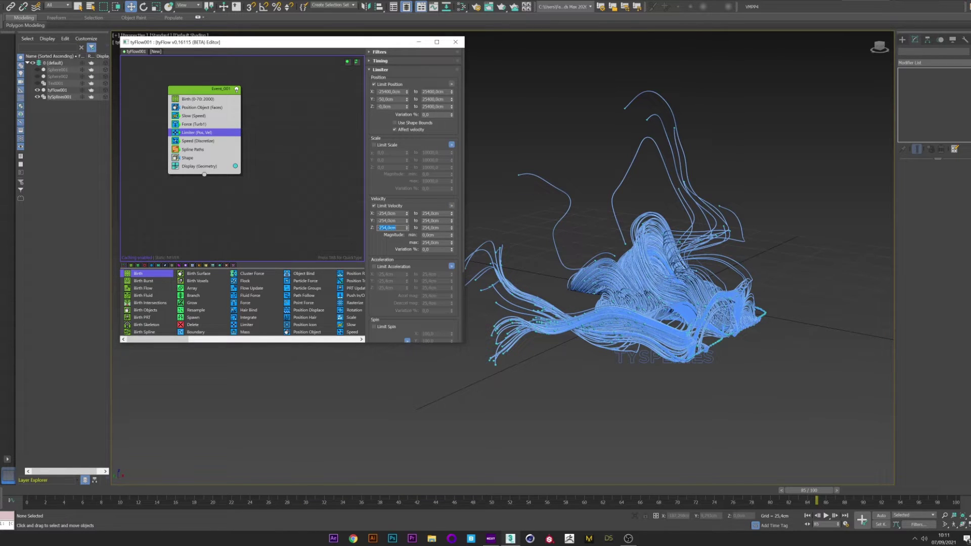
{"action": "type", "text": "0"}
{"action": "key", "text": "Return"}
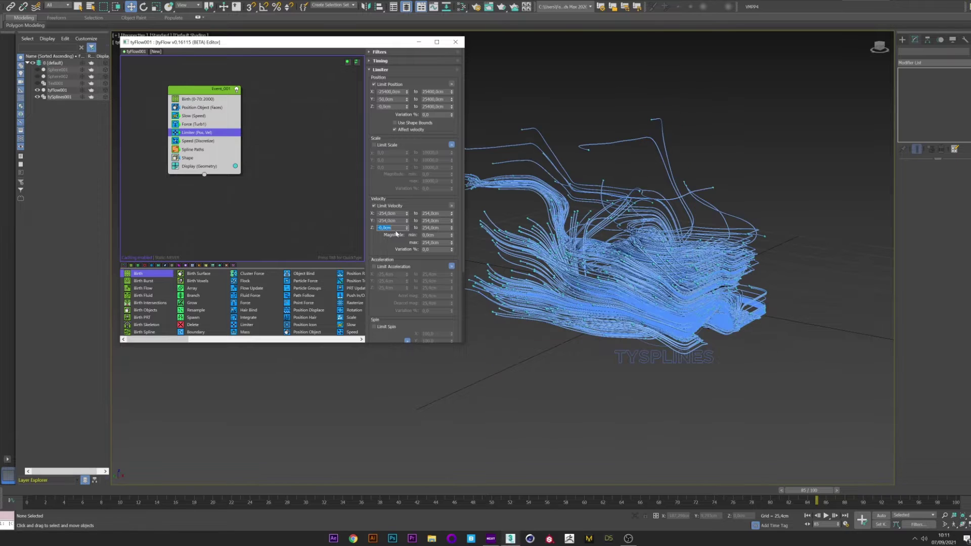
{"action": "left_click_drag", "start_coordinate": [26, 490], "coordinate": [550, 490]}
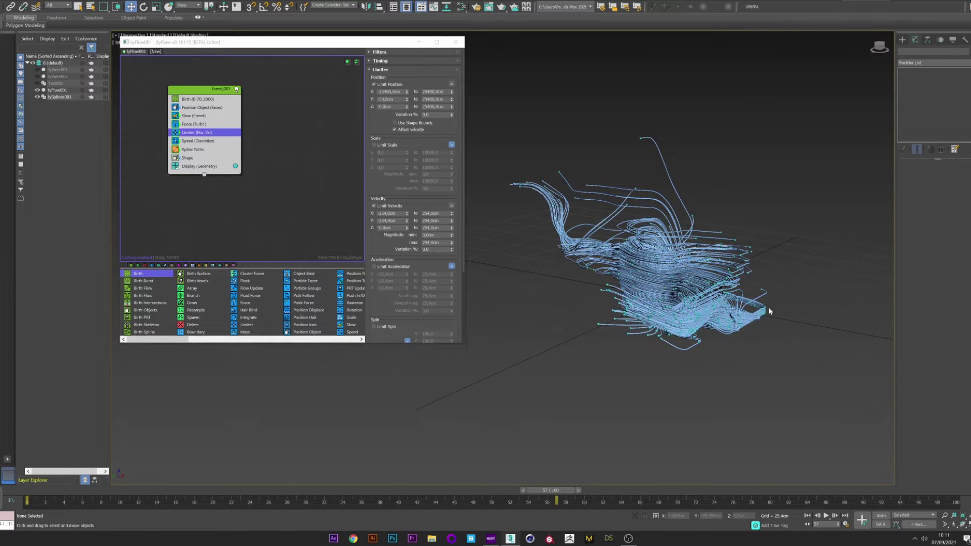
{"action": "scroll", "coordinate": [761, 311], "scroll_direction": "up", "scroll_amount": 4}
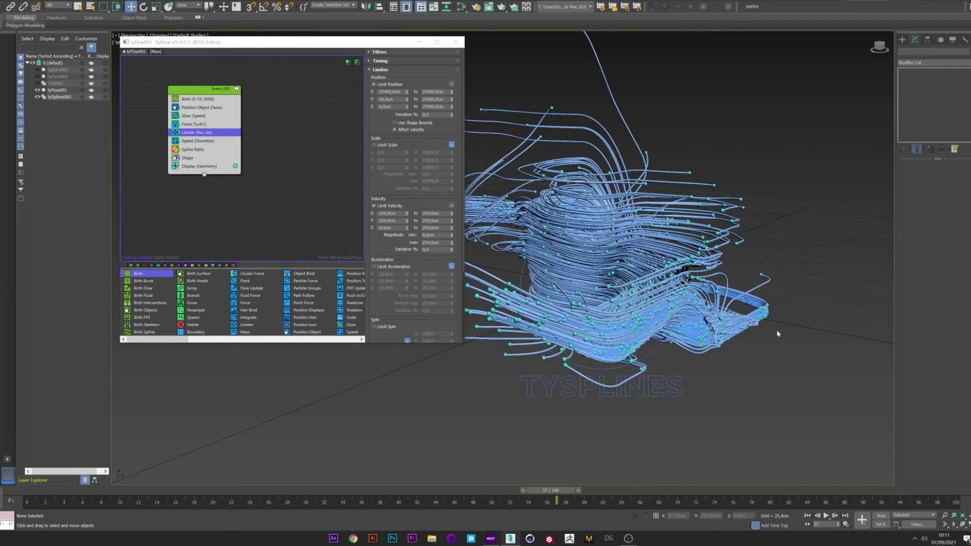
{"action": "left_click_drag", "start_coordinate": [129, 490], "coordinate": [757, 313]}
{"action": "key", "text": "w"}
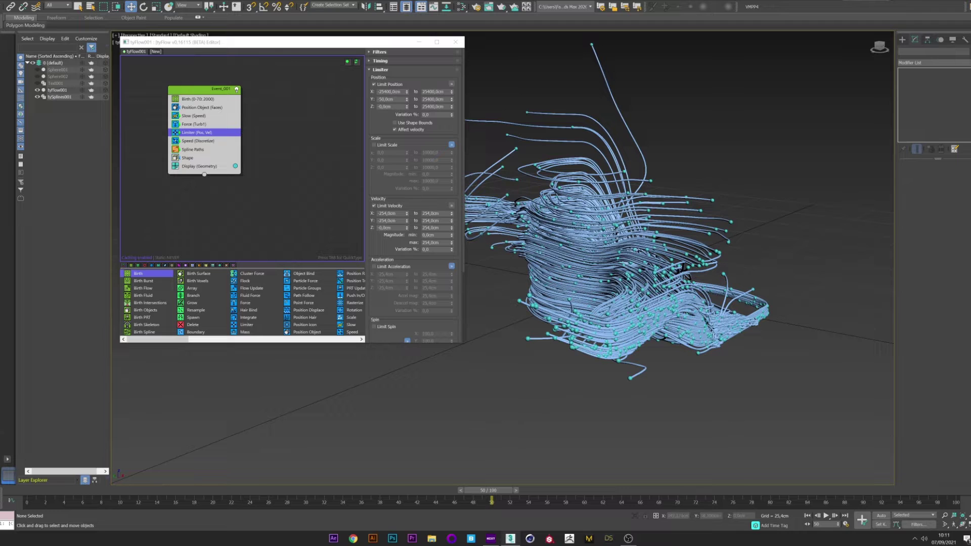
Disable the Limiter operator in the particle event.
{"action": "left_click", "coordinate": [175, 132]}
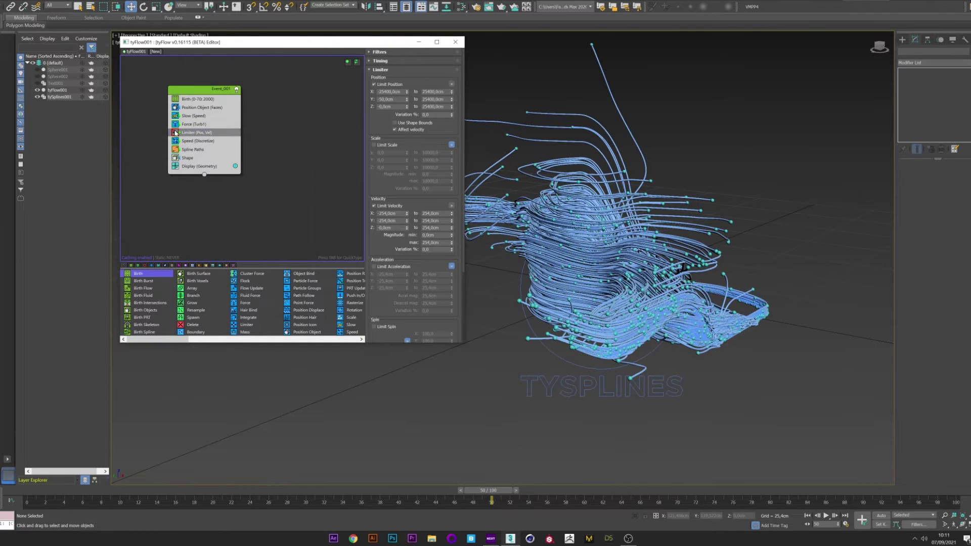
{"action": "scroll", "coordinate": [482, 235], "scroll_direction": "down", "scroll_amount": 5}
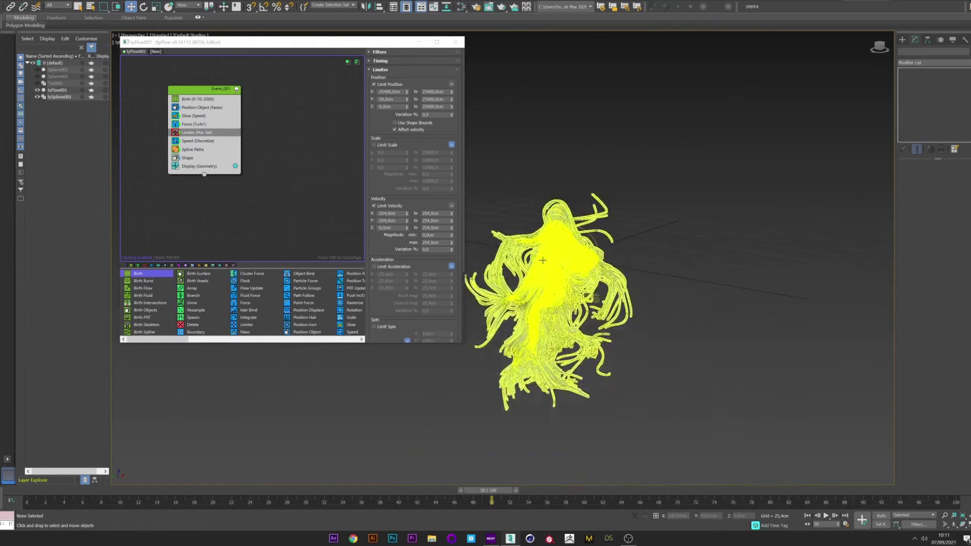
Unhide Sphere002, scale out one enlarged clone of it as a copy, and hide both spheres.
{"action": "left_click", "coordinate": [37, 76]}
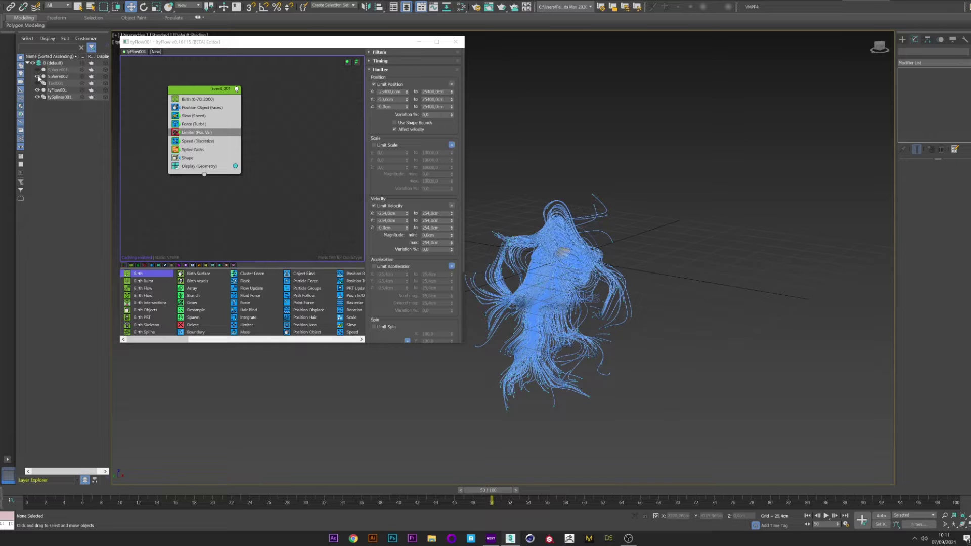
{"action": "left_click", "coordinate": [50, 76]}
{"action": "right_click", "coordinate": [559, 256]}
{"action": "left_click", "coordinate": [571, 280]}
{"action": "left_click_drag", "start_coordinate": [564, 259], "coordinate": [571, 237], "text": "shift"}
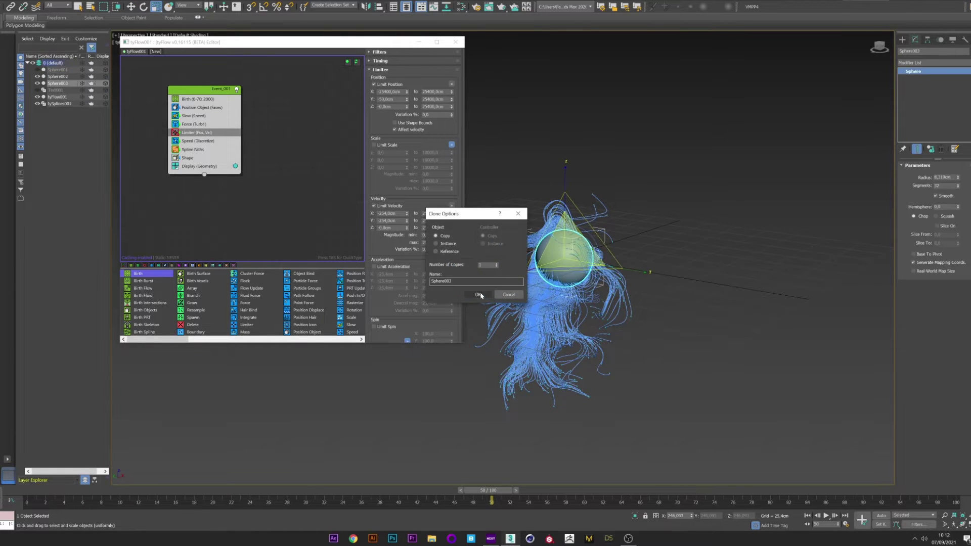
{"action": "left_click", "coordinate": [478, 295]}
{"action": "left_click", "coordinate": [36, 83]}
{"action": "left_click", "coordinate": [36, 77]}
Add a Surface Test operator between the Speed and Spline Paths operators.
{"action": "left_click", "coordinate": [193, 143]}
{"action": "key", "text": "Tab"}
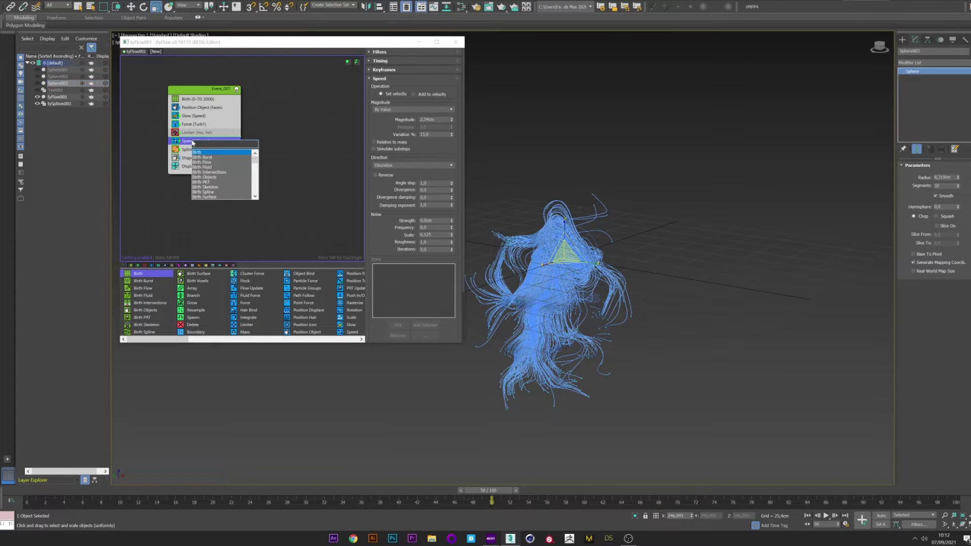
{"action": "type", "text": "SURF"}
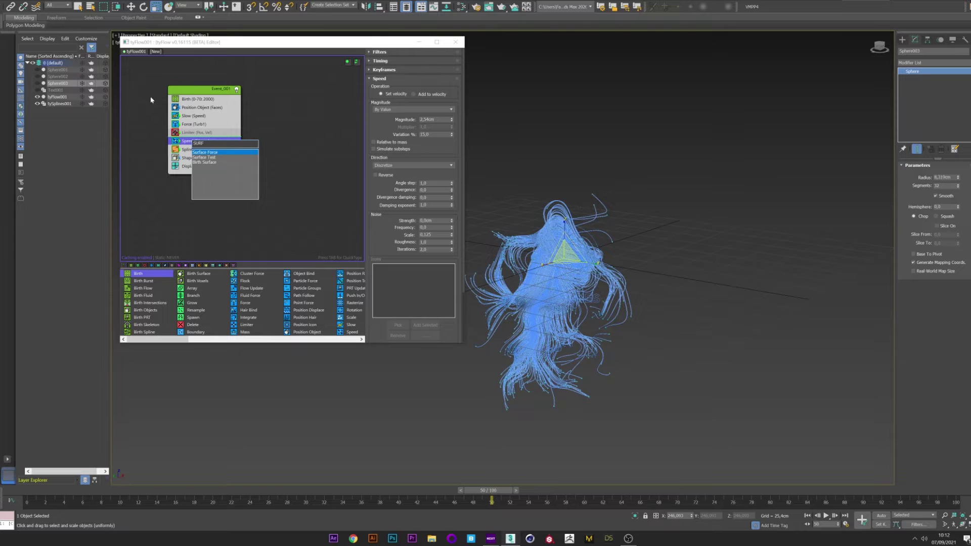
{"action": "left_click", "coordinate": [205, 157]}
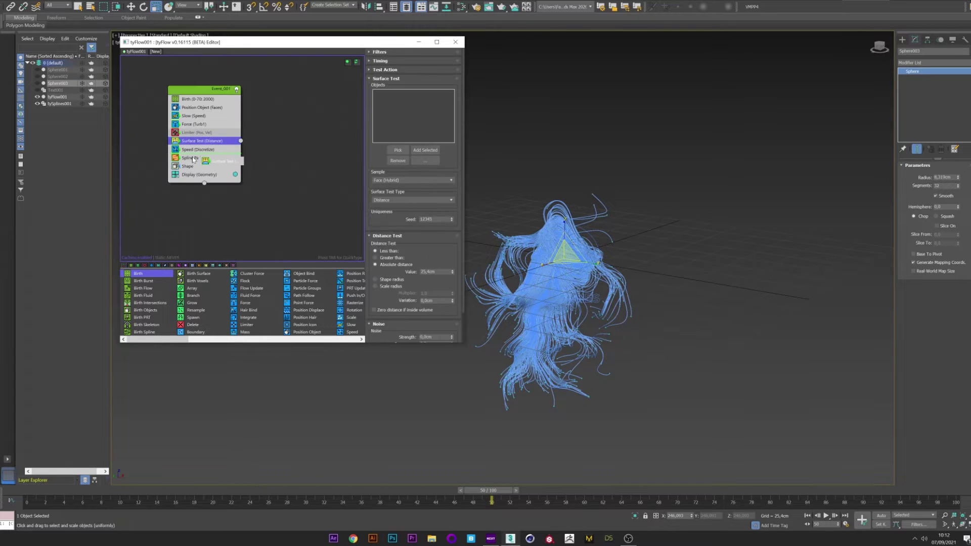
Pick Sphere003 as the Surface Test's object.
{"action": "left_click", "coordinate": [397, 150]}
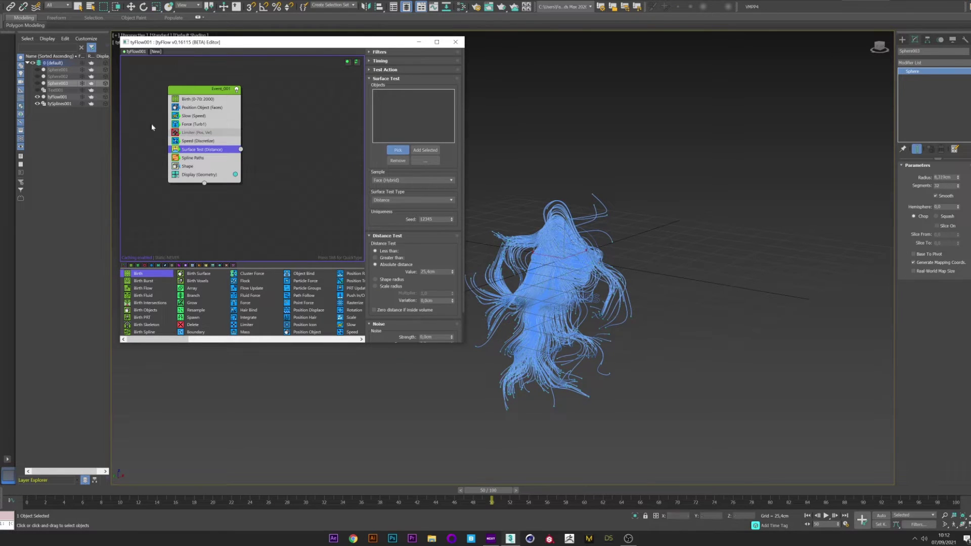
{"action": "left_click", "coordinate": [64, 83]}
{"action": "left_click", "coordinate": [279, 167]}
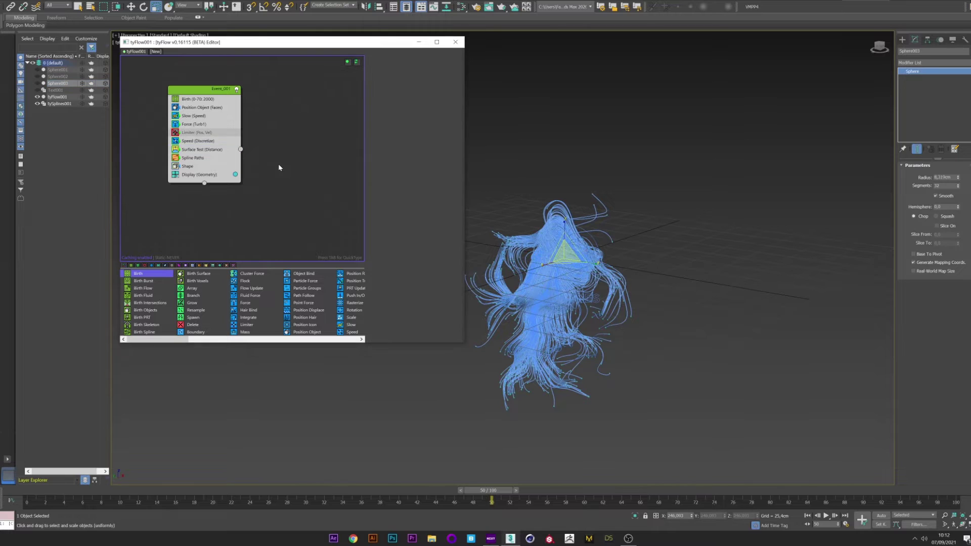
Set the Surface Test operator's test type to Volume (Outside).
{"action": "left_click", "coordinate": [220, 152]}
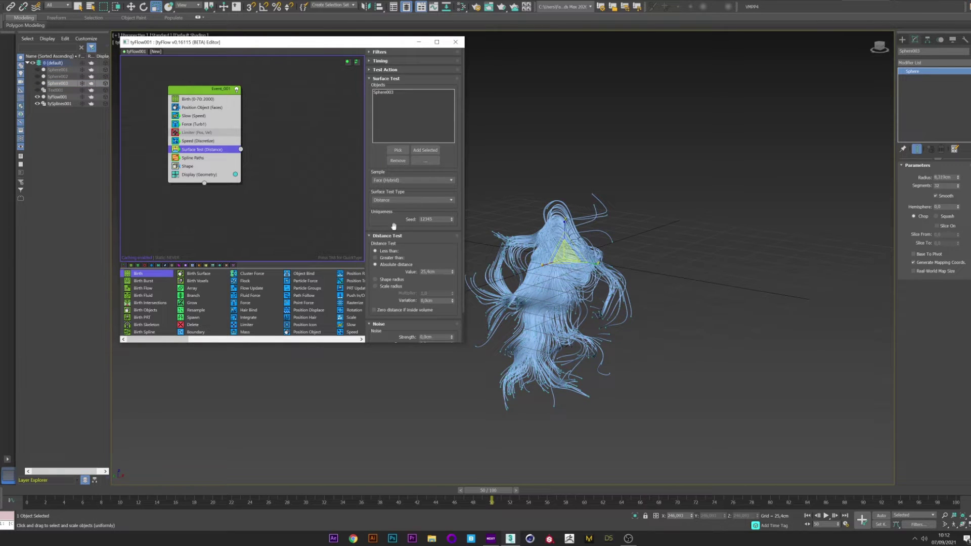
{"action": "scroll", "coordinate": [393, 182], "scroll_direction": "down", "scroll_amount": 2}
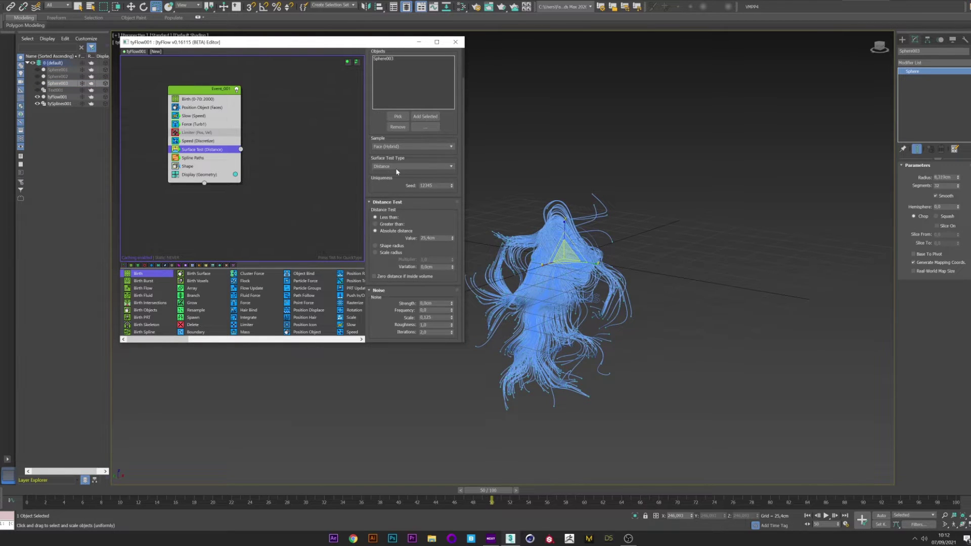
{"action": "left_click", "coordinate": [397, 166]}
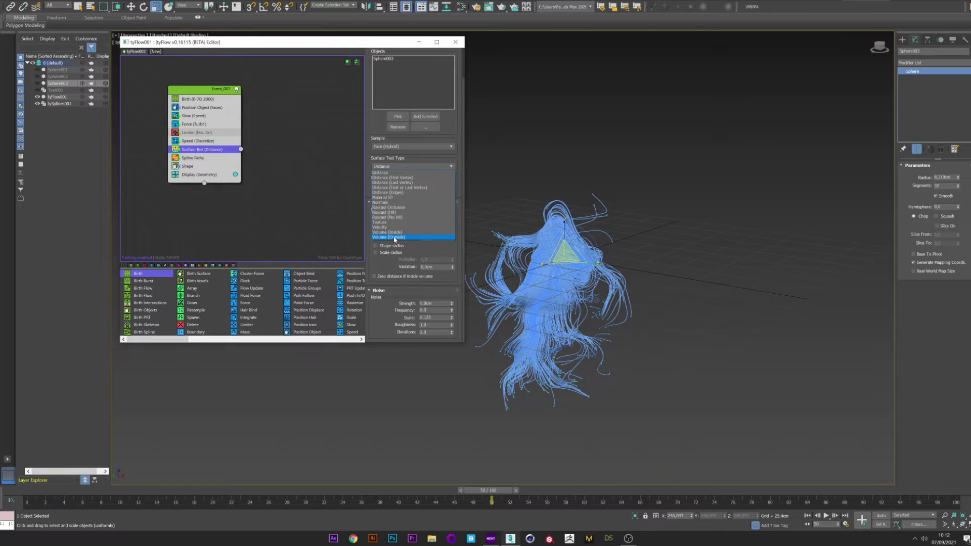
{"action": "left_click", "coordinate": [390, 237]}
Create a new event with a Delete operator and wire the Surface Test output to it.
{"action": "left_click", "coordinate": [277, 163]}
{"action": "key", "text": "Tab"}
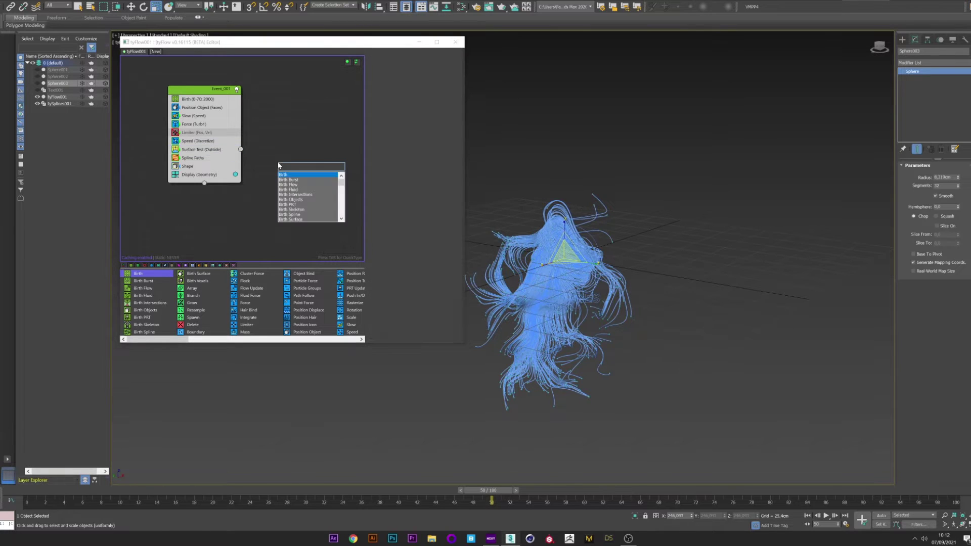
{"action": "type", "text": "DELE"}
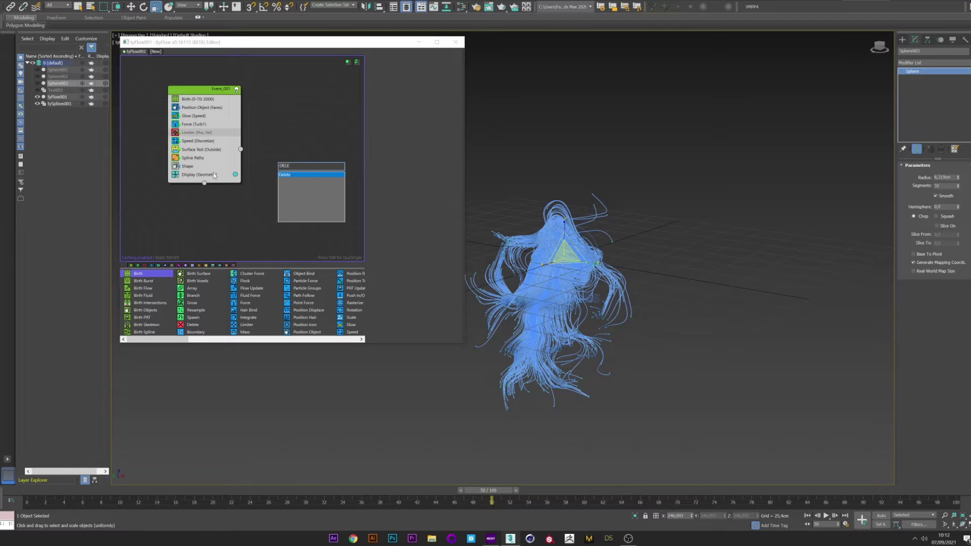
{"action": "key", "text": "Return"}
{"action": "left_click_drag", "start_coordinate": [241, 149], "coordinate": [277, 158]}
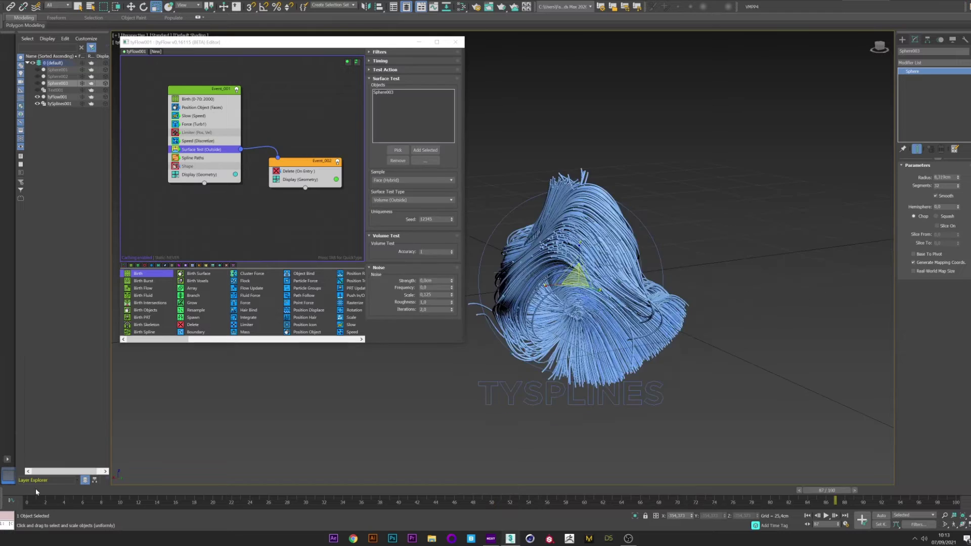
Examine how the splines stay within Sphere003 by scrubbing the timeline, orbiting the view and toggling the sphere's visibility.
{"action": "left_click_drag", "start_coordinate": [35, 492], "coordinate": [834, 483]}
{"action": "middle_click_drag", "start_coordinate": [526, 316], "coordinate": [680, 312], "text": "alt"}
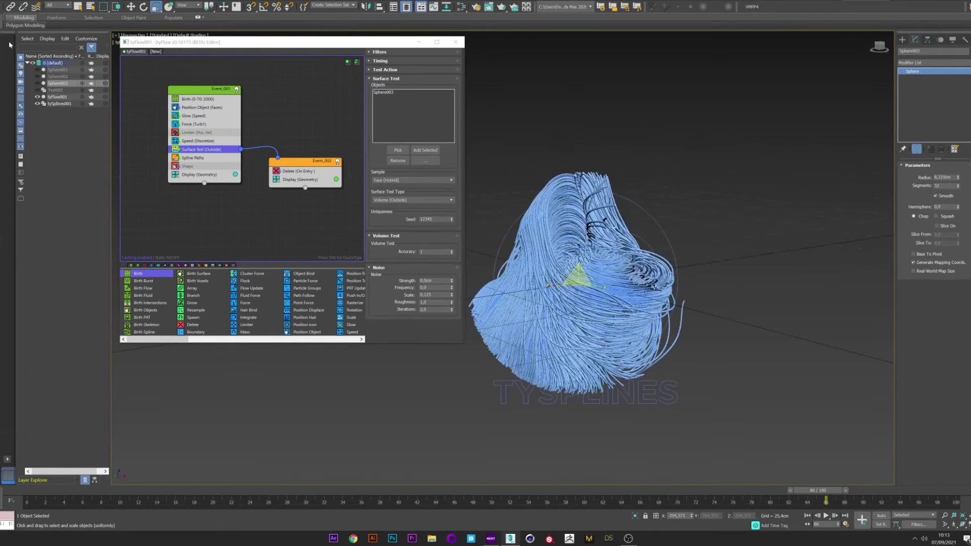
{"action": "left_click", "coordinate": [38, 83]}
{"action": "left_click", "coordinate": [38, 83]}
{"action": "left_click", "coordinate": [38, 83]}
{"action": "left_click", "coordinate": [38, 83]}
{"action": "middle_click_drag", "start_coordinate": [526, 324], "coordinate": [440, 319], "text": "alt"}
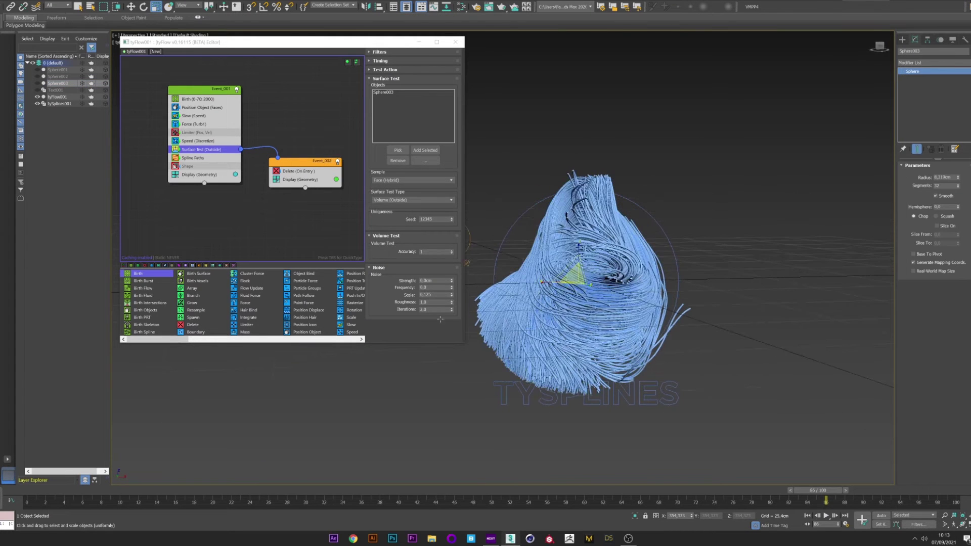
Set the Force operator's noise layer 1 scale to 0.1 and scrub the timeline to check the turbulence.
{"action": "left_click", "coordinate": [193, 125]}
{"action": "left_click", "coordinate": [438, 283]}
{"action": "key", "text": "BackSpace"}
{"action": "key", "text": "BackSpace"}
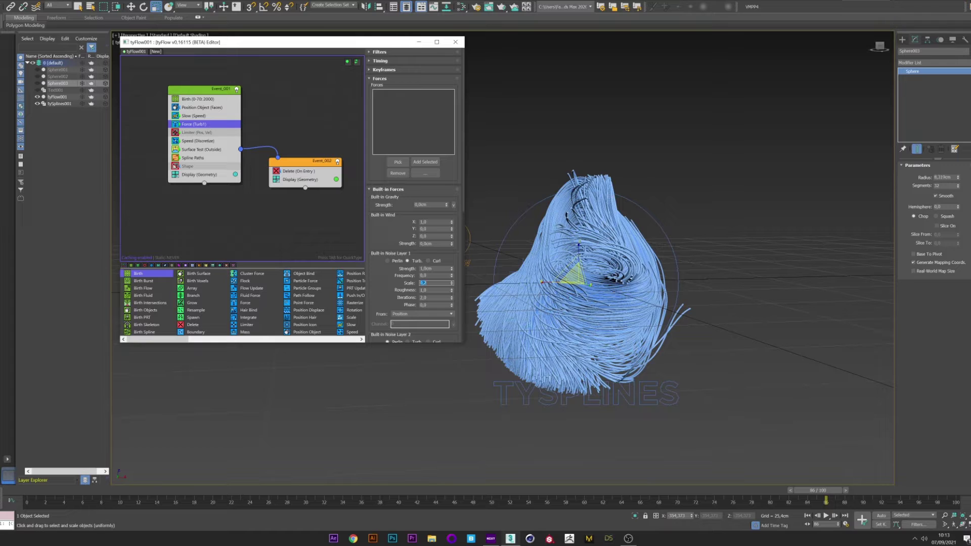
{"action": "left_click_drag", "start_coordinate": [132, 492], "coordinate": [604, 418]}
{"action": "left_click", "coordinate": [438, 283]}
{"action": "key", "text": "BackSpace"}
{"action": "type", "text": "1"}
{"action": "key", "text": "Return"}
{"action": "left_click_drag", "start_coordinate": [129, 491], "coordinate": [78, 494]}
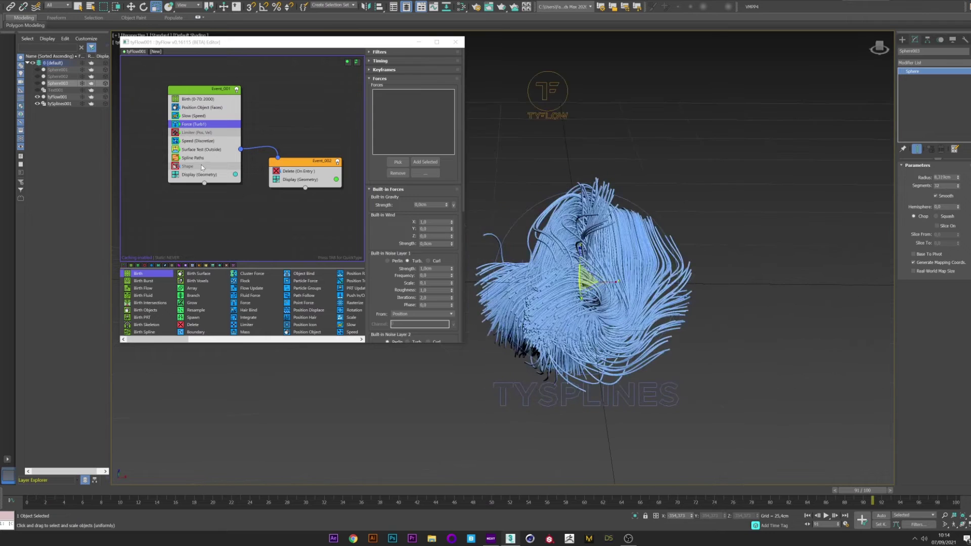
Disable the Surface Test and re-enable the Limiter operator with Limit Velocity turned off.
{"action": "left_click", "coordinate": [176, 149]}
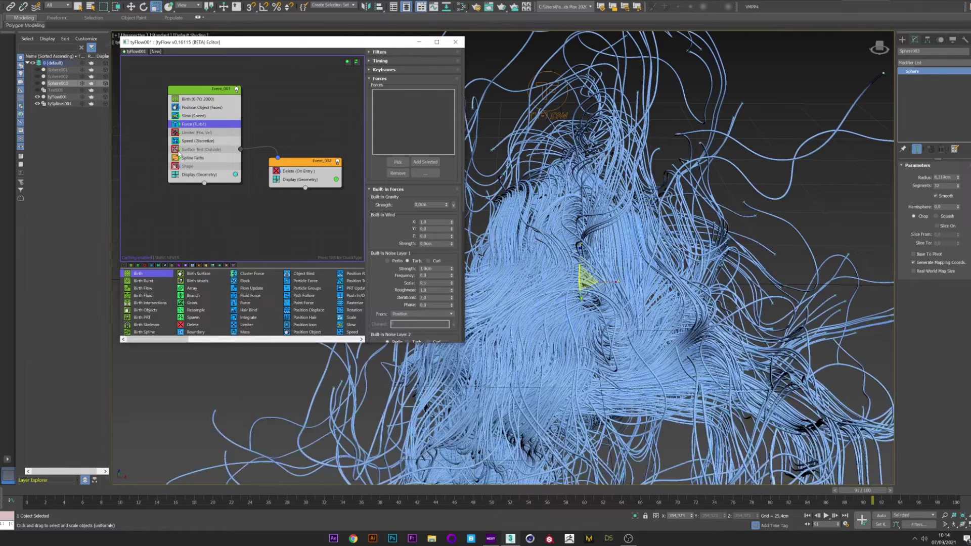
{"action": "left_click", "coordinate": [196, 133]}
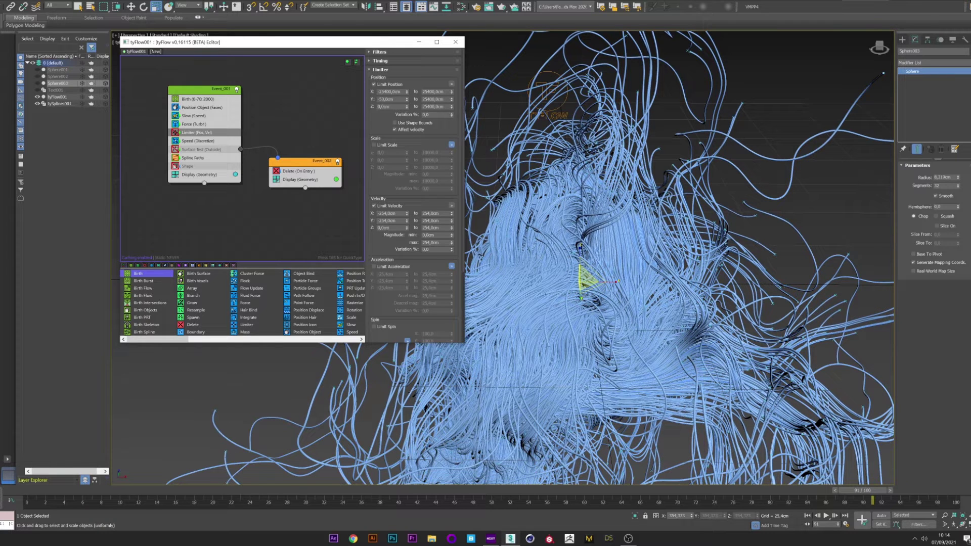
{"action": "left_click", "coordinate": [375, 207]}
{"action": "left_click", "coordinate": [196, 132]}
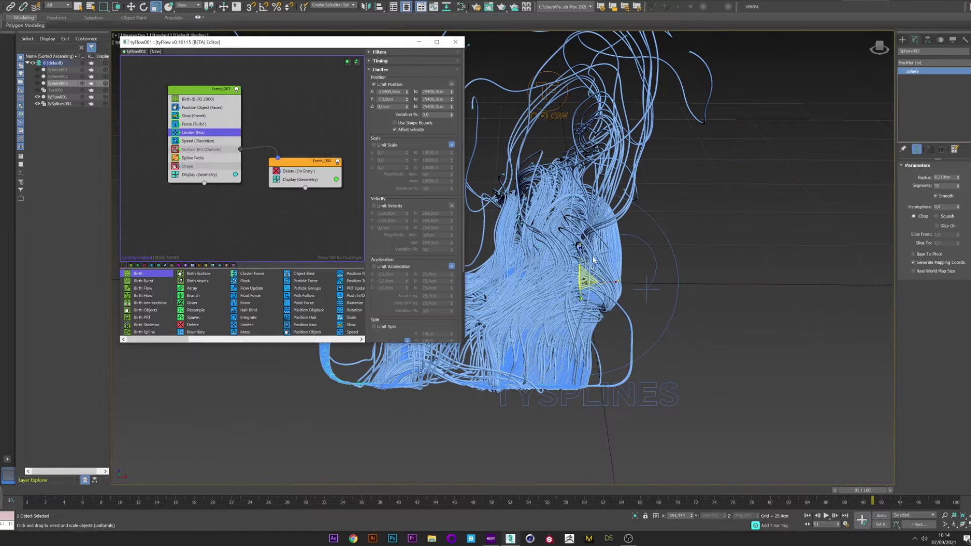
Add a Find Target operator directly below Spline Paths in the first event.
{"action": "scroll", "coordinate": [606, 303], "scroll_direction": "down", "scroll_amount": 3}
{"action": "middle_click_drag", "start_coordinate": [607, 303], "coordinate": [531, 235], "text": "alt"}
{"action": "left_click", "coordinate": [194, 158]}
{"action": "key", "text": "Tab"}
{"action": "type", "text": "FIND"}
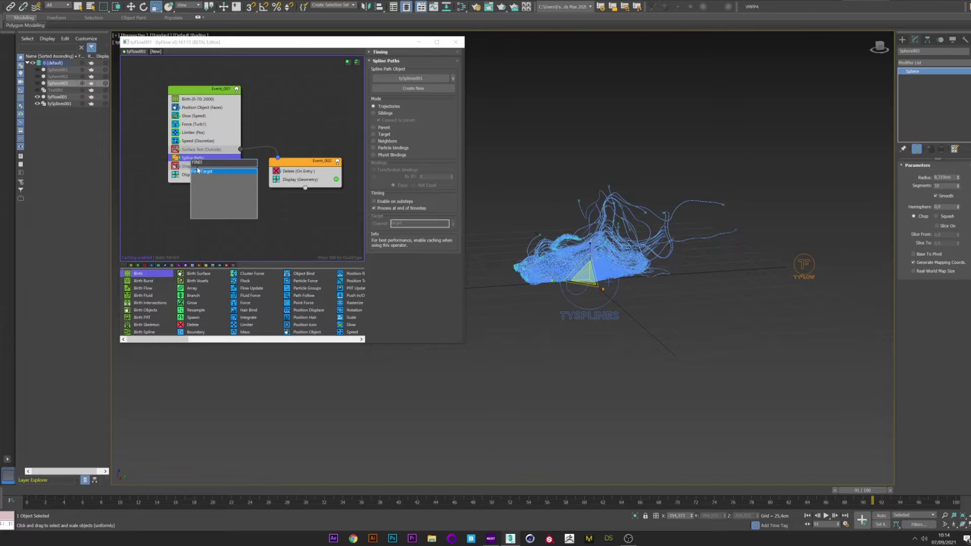
{"action": "left_click", "coordinate": [199, 172]}
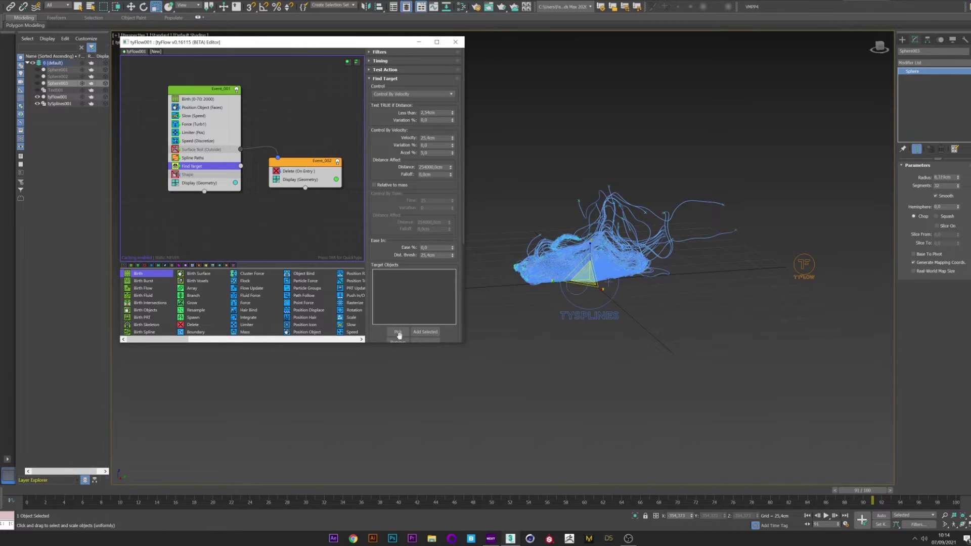
Unhide Sphere001, pick it as the Find Target object and scrub the timeline to check the motion.
{"action": "left_click", "coordinate": [38, 70]}
{"action": "middle_click_drag", "start_coordinate": [627, 210], "coordinate": [572, 255]}
{"action": "left_click", "coordinate": [398, 332]}
{"action": "key", "text": "w"}
{"action": "left_click", "coordinate": [772, 187]}
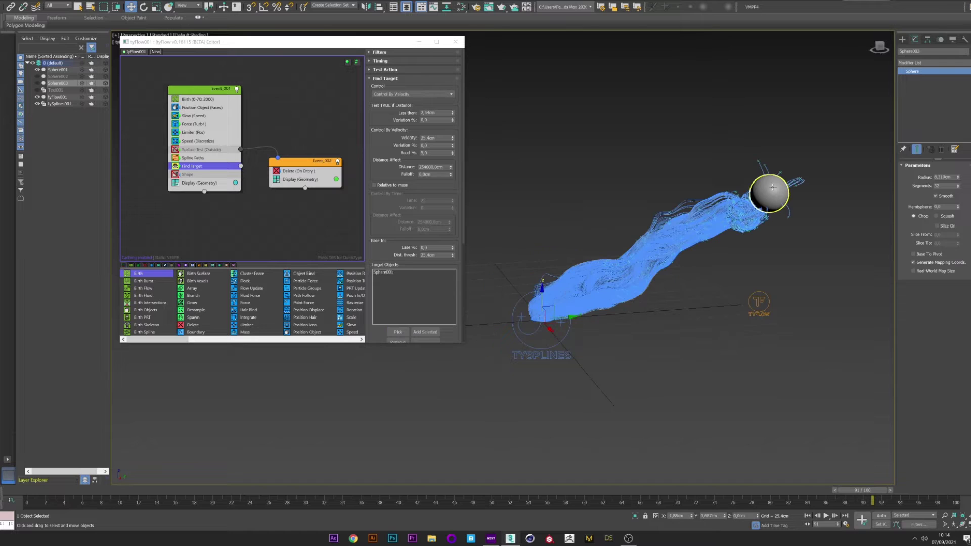
{"action": "left_click_drag", "start_coordinate": [40, 490], "coordinate": [445, 491]}
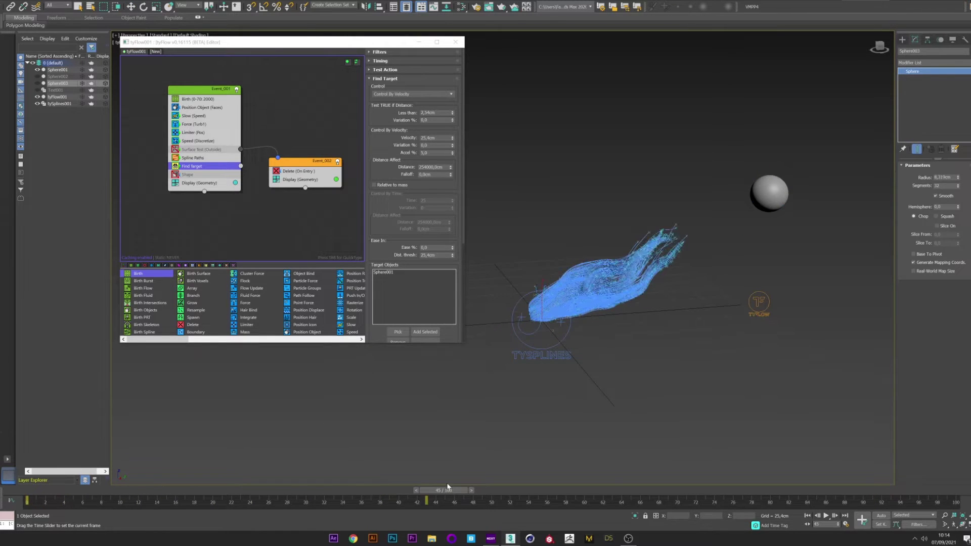
{"action": "left_click", "coordinate": [569, 298]}
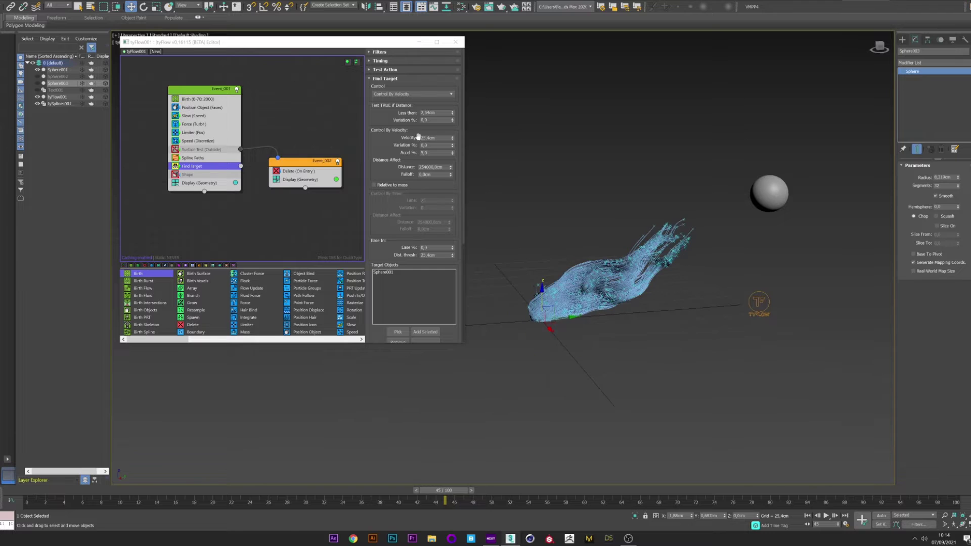
Set the Find Target velocity to 10 cm and scrub the timeline to about frame 80.
{"action": "double_click", "coordinate": [435, 137]}
{"action": "type", "text": "10"}
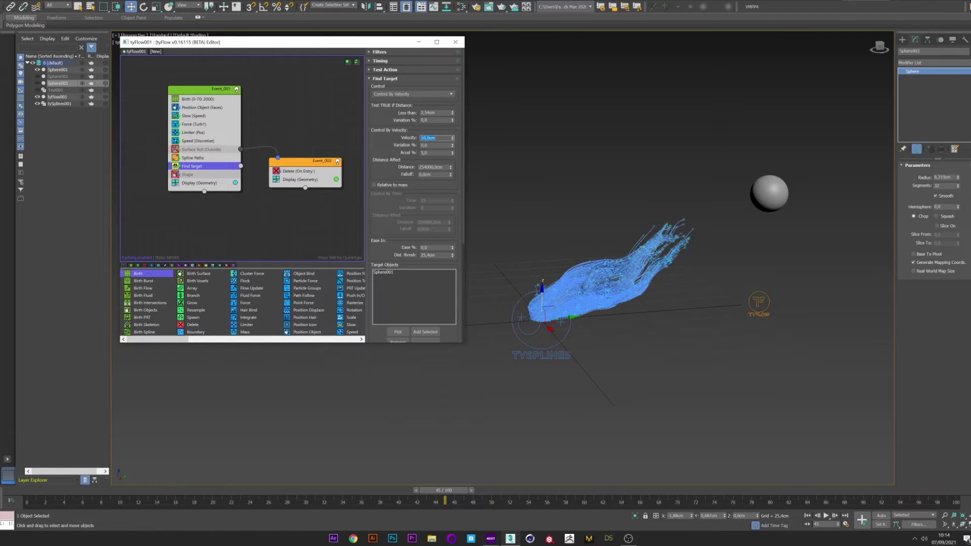
{"action": "key", "text": "Return"}
{"action": "left_click_drag", "start_coordinate": [45, 495], "coordinate": [576, 478]}
{"action": "left_click_drag", "start_coordinate": [656, 480], "coordinate": [682, 482]}
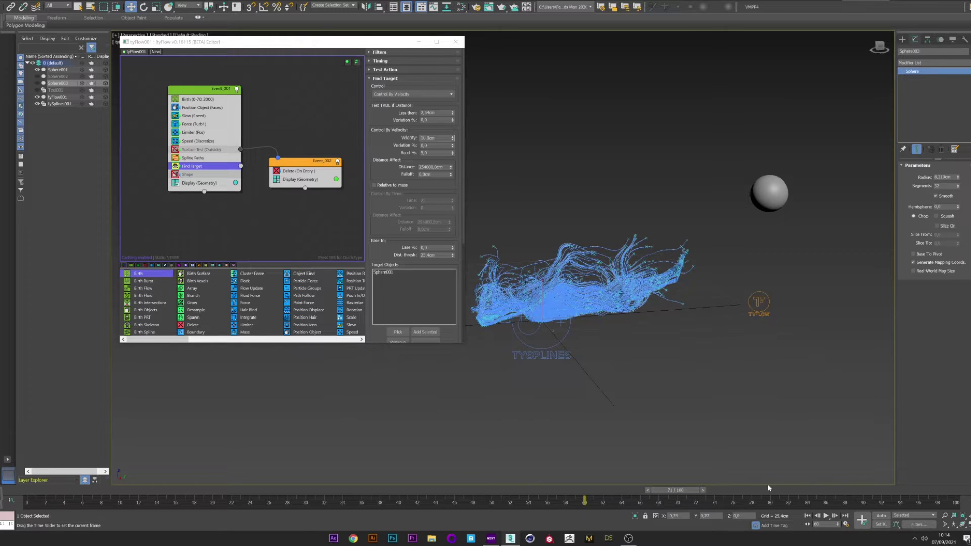
{"action": "left_click_drag", "start_coordinate": [768, 488], "coordinate": [771, 488]}
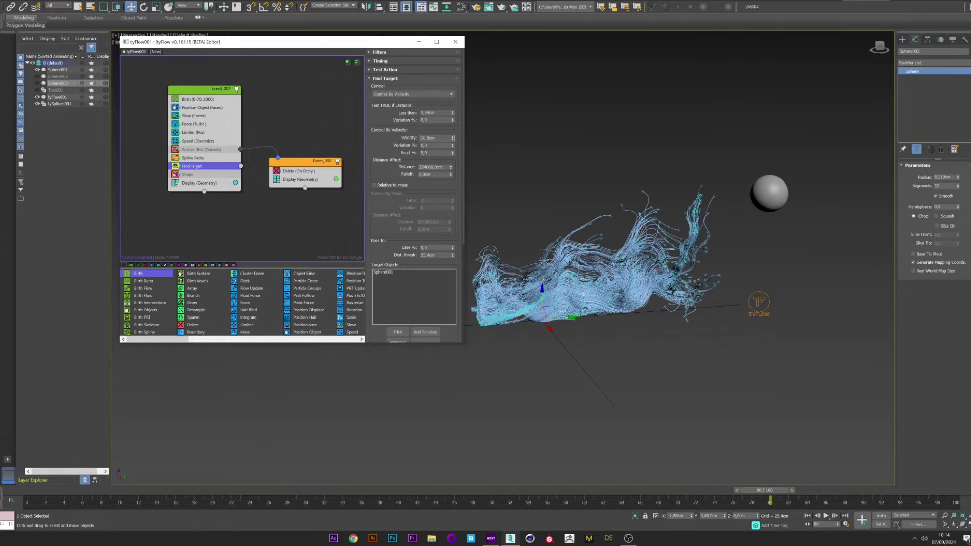
Set the Find Target velocity to 15 cm with Accel % at 5, and scrub the timeline to check the motion.
{"action": "type", "text": "15"}
{"action": "key", "text": "Return"}
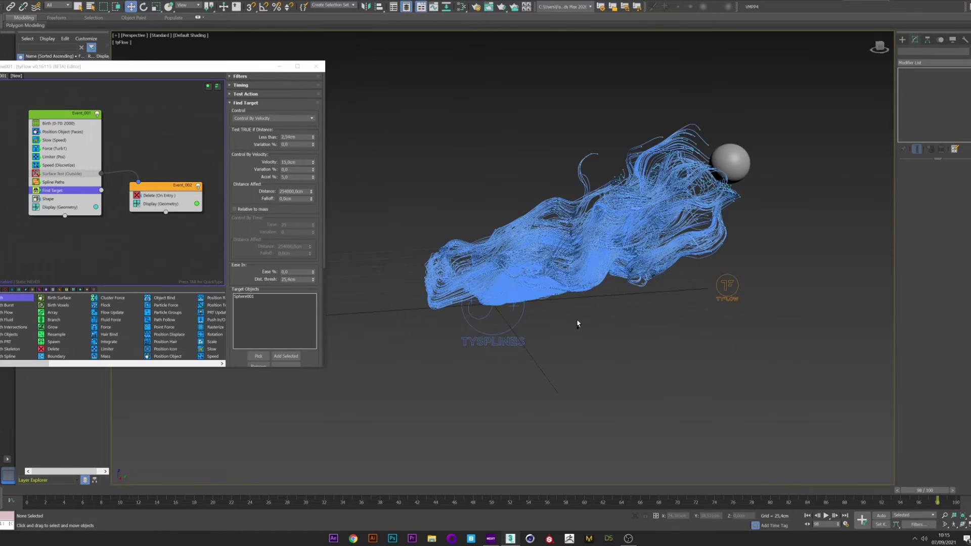
{"action": "left_click_drag", "start_coordinate": [99, 490], "coordinate": [884, 487]}
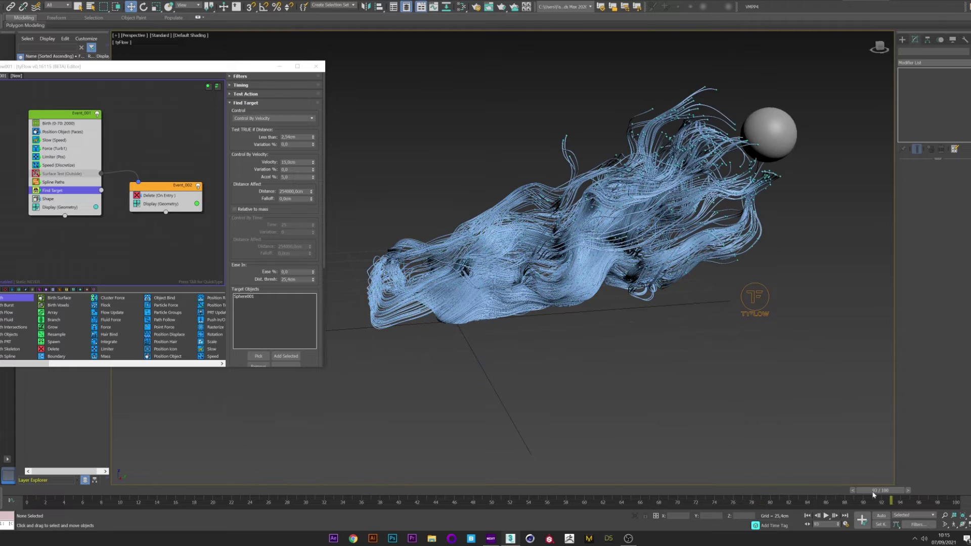
{"action": "key", "text": "w"}
Disable the Find Target and Limiter operators in the first event.
{"action": "left_click", "coordinate": [36, 191]}
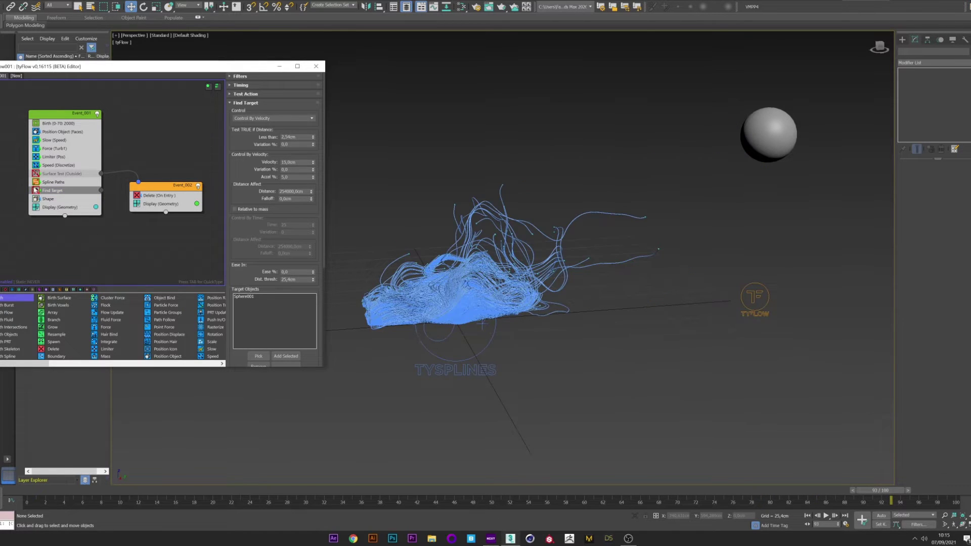
{"action": "left_click", "coordinate": [48, 174]}
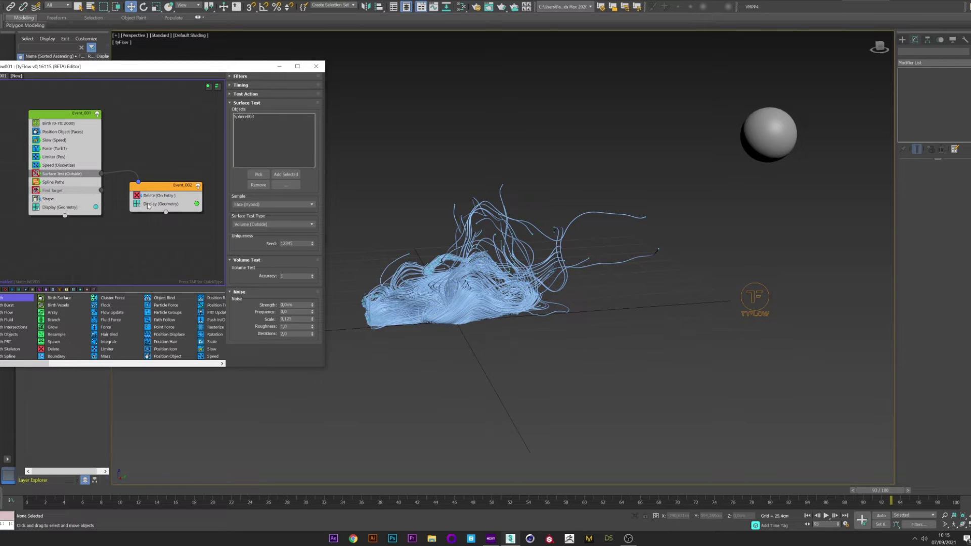
{"action": "left_click", "coordinate": [36, 157]}
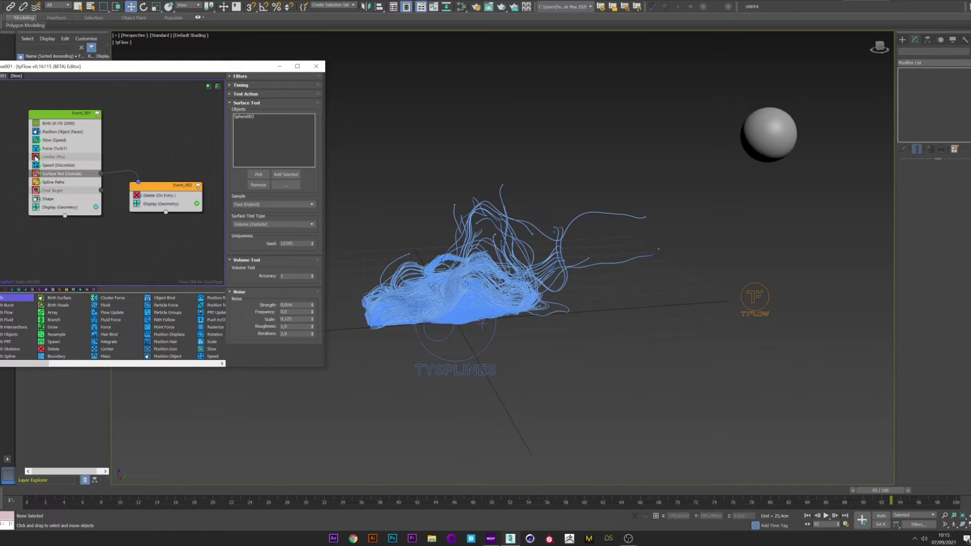
{"action": "left_click_drag", "start_coordinate": [167, 67], "coordinate": [188, 124]}
{"action": "middle_click_drag", "start_coordinate": [467, 274], "coordinate": [573, 178]}
Set the discrete Speed operator's angle step to 45 and scrub the timeline to frame 64.
{"action": "left_click", "coordinate": [79, 223]}
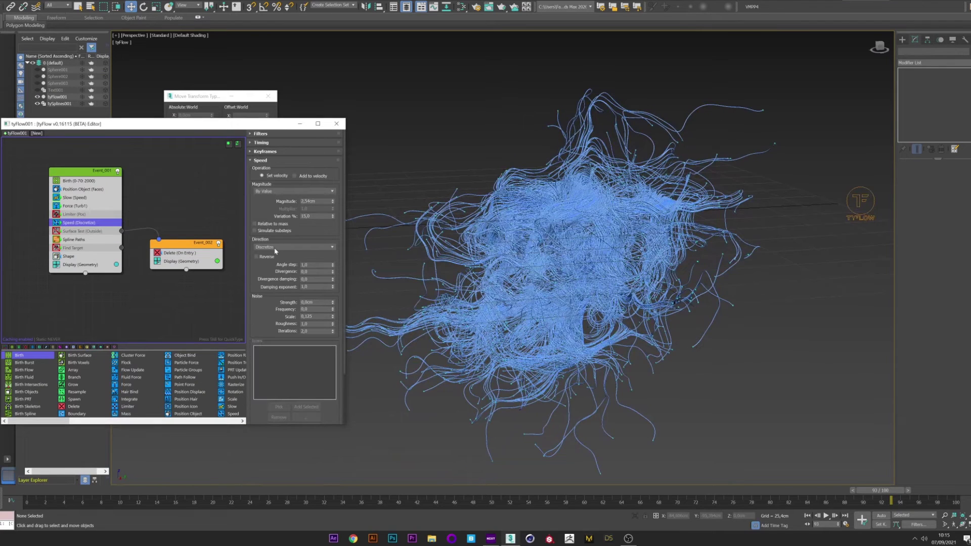
{"action": "double_click", "coordinate": [316, 264]}
{"action": "type", "text": "45"}
{"action": "key", "text": "Return"}
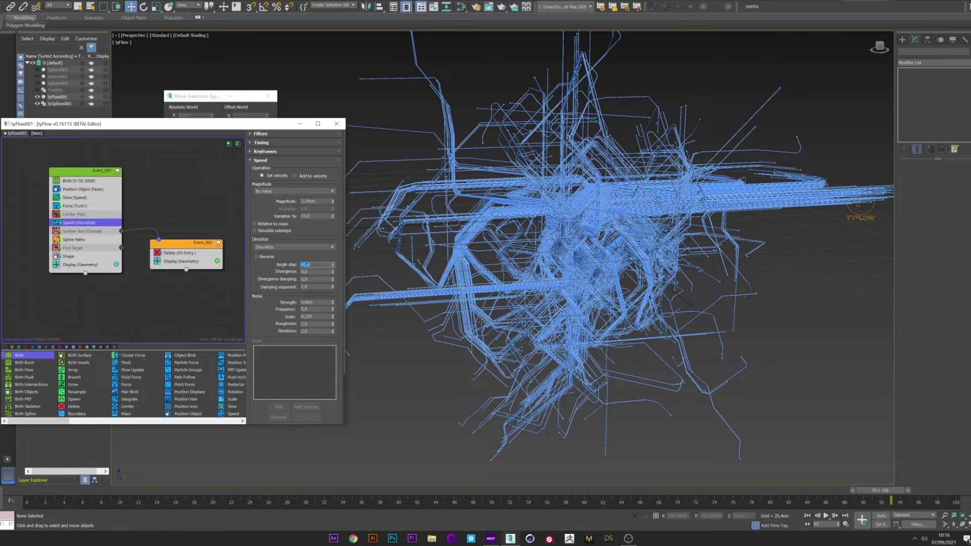
{"action": "left_click", "coordinate": [391, 390]}
{"action": "left_click_drag", "start_coordinate": [33, 491], "coordinate": [622, 502]}
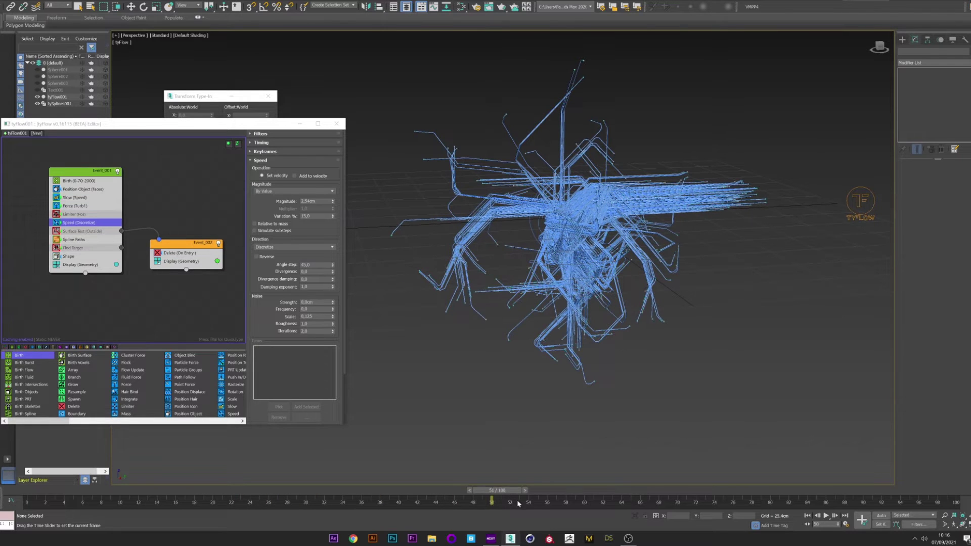
{"action": "key", "text": "w"}
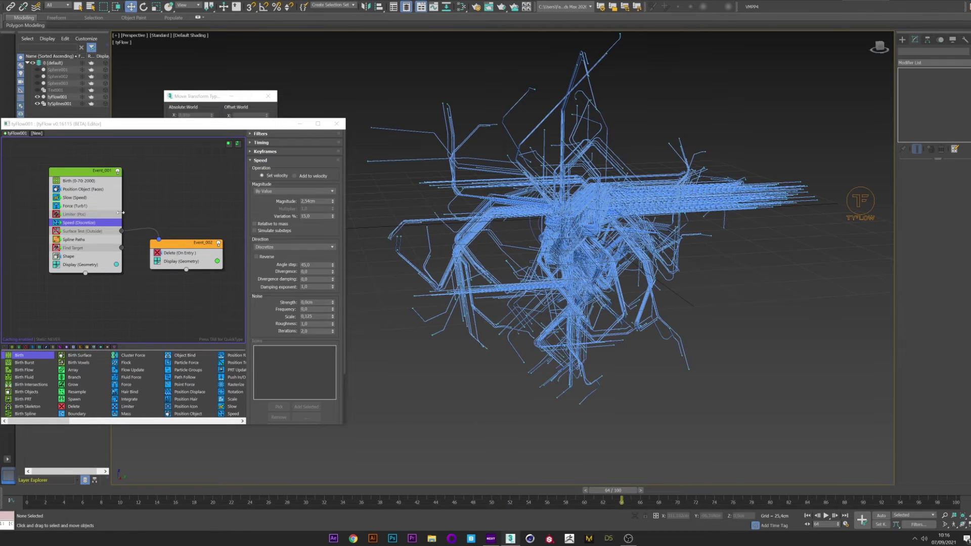
Set the Force operator's noise layer 1 frequency to 0.2 and scrub the timeline to frame 66.
{"action": "left_click", "coordinate": [78, 206]}
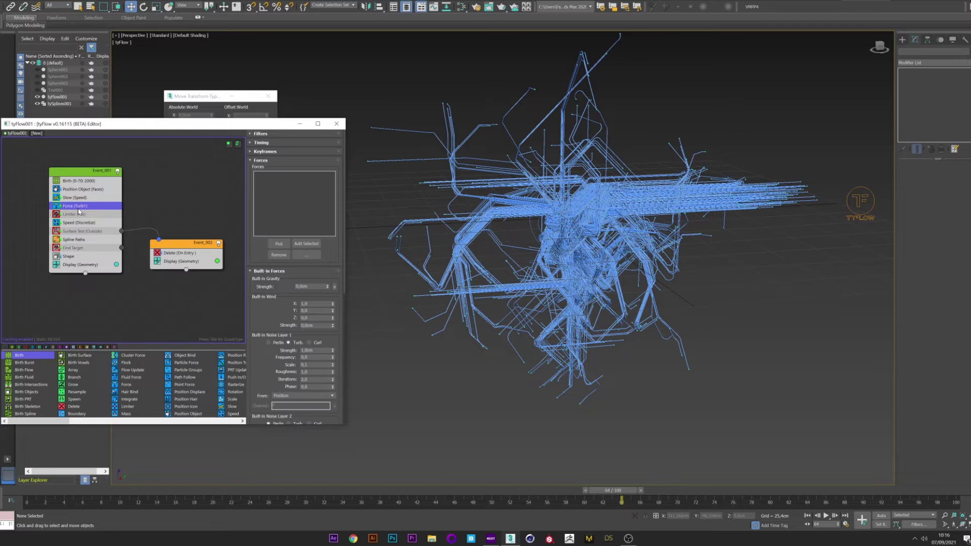
{"action": "left_click", "coordinate": [316, 357]}
{"action": "left_click", "coordinate": [44, 493]}
{"action": "left_click_drag", "start_coordinate": [44, 496], "coordinate": [641, 484]}
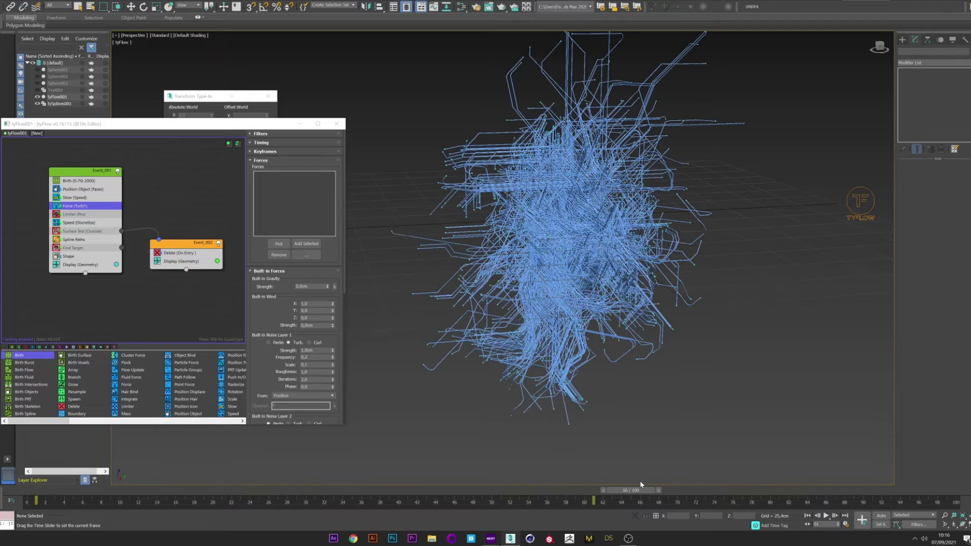
{"action": "key", "text": "w"}
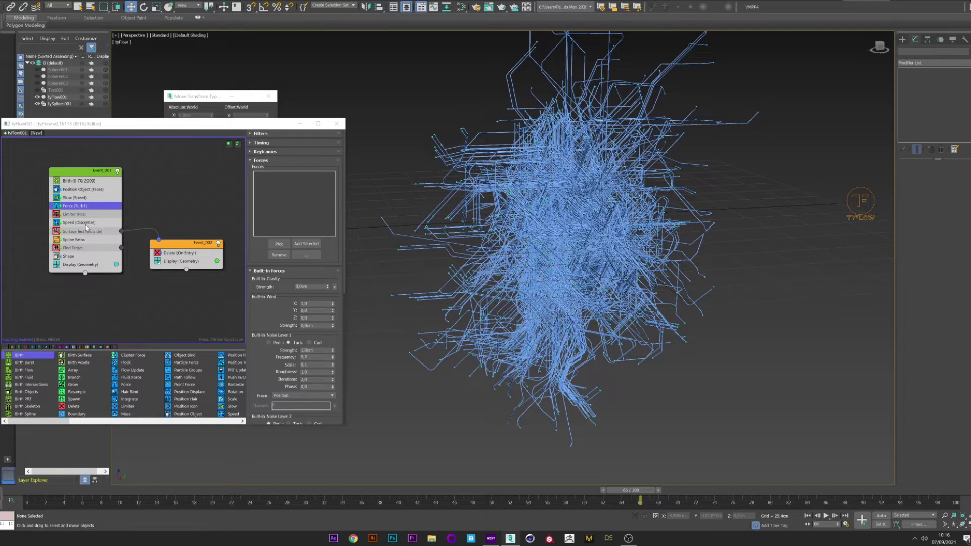
Set the Speed operator's angle step to 90 and open the Force operator's settings.
{"action": "left_click", "coordinate": [84, 224]}
{"action": "type", "text": "90"}
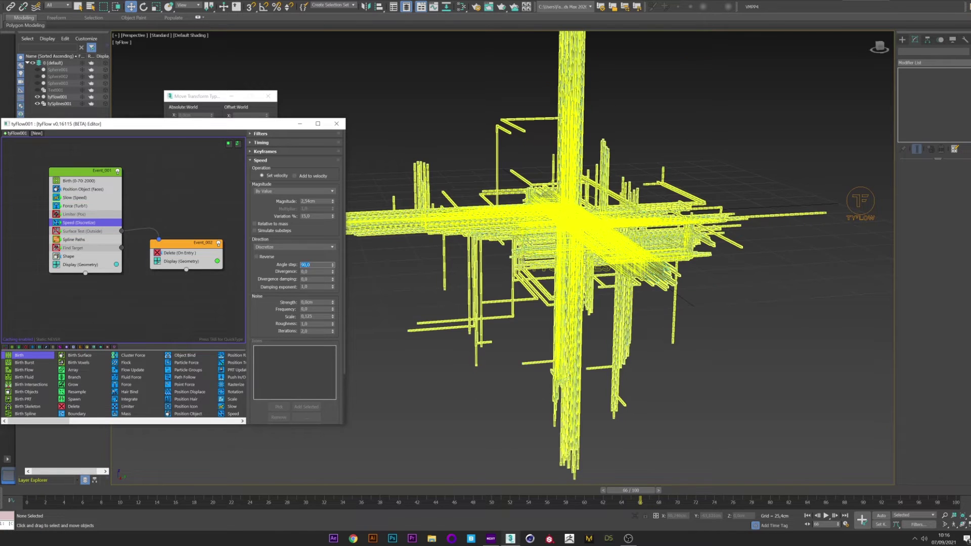
{"action": "left_click", "coordinate": [77, 206]}
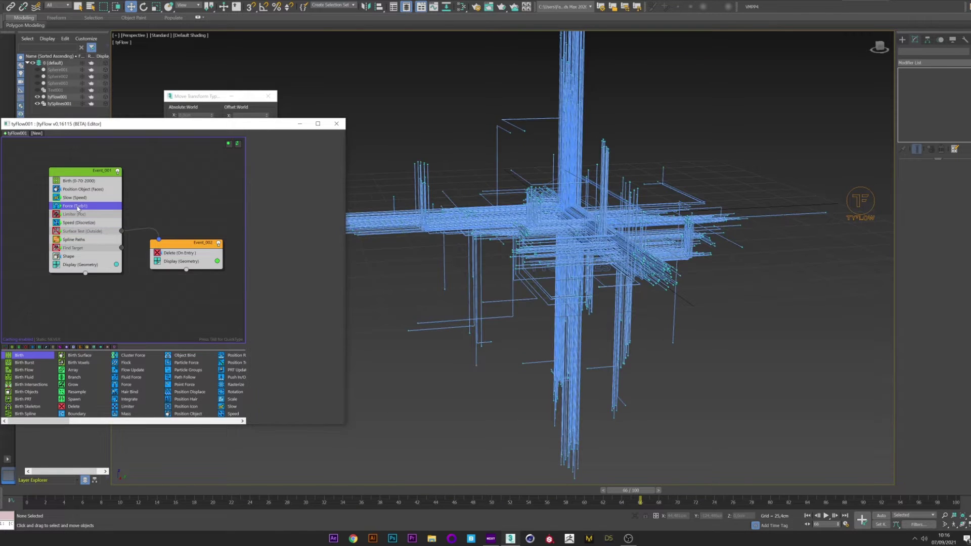
Set the Force operator's noise layer 2 to turbulence with strength 1 and frequency 0.1.
{"action": "scroll", "coordinate": [286, 361], "scroll_direction": "down", "scroll_amount": 3}
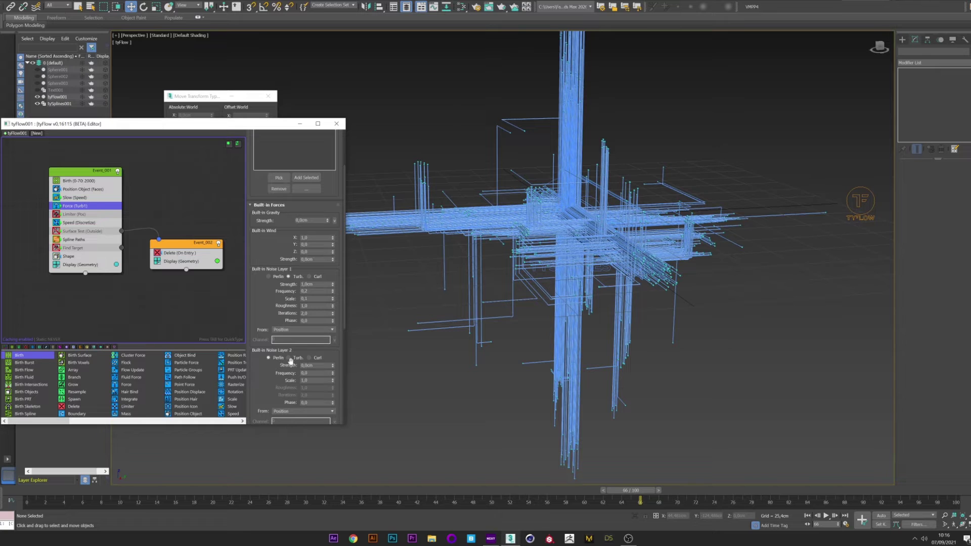
{"action": "double_click", "coordinate": [314, 365]}
{"action": "type", "text": "1"}
{"action": "key", "text": "Return"}
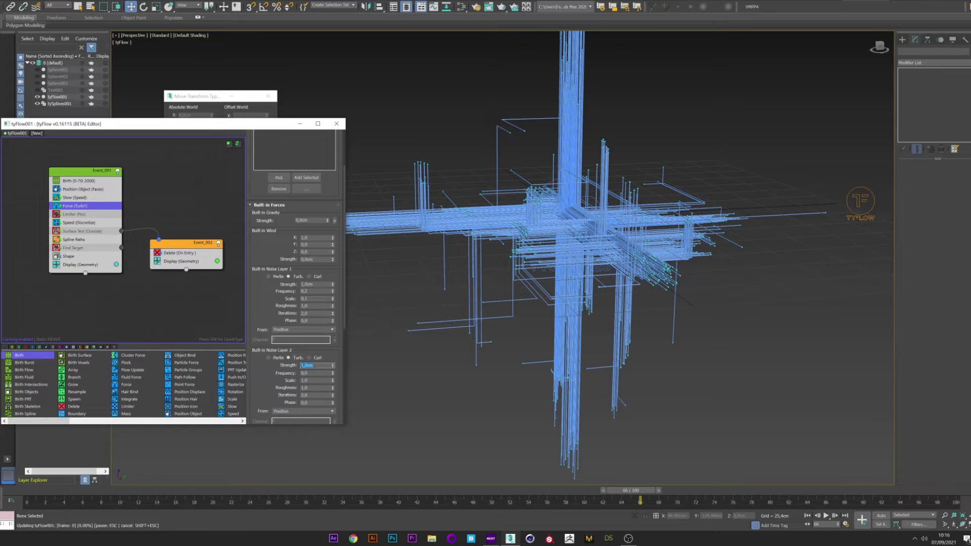
{"action": "key", "text": "Tab"}
{"action": "type", "text": "0,1"}
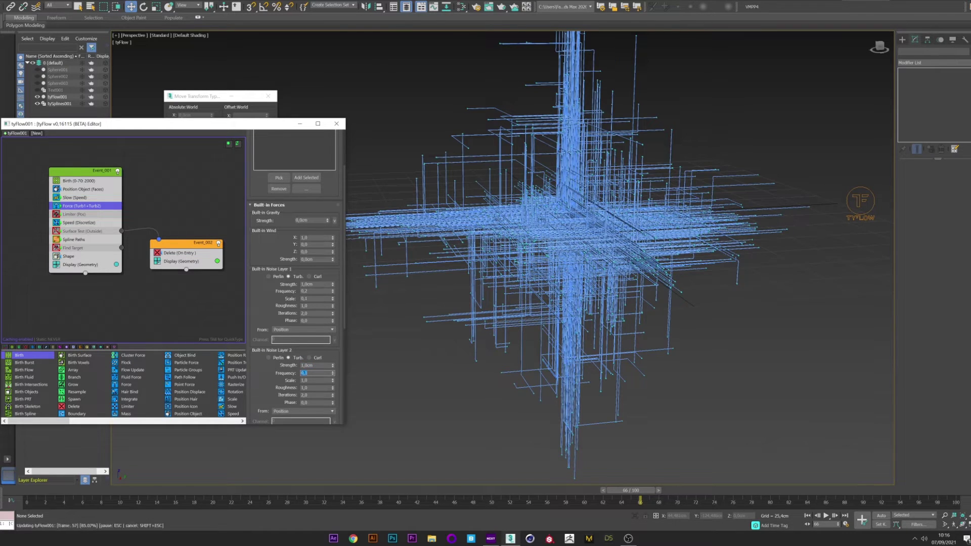
{"action": "key", "text": "Return"}
Scrub through the animation, stopping at frame 62, and examine how the right-angled splines grow.
{"action": "scroll", "coordinate": [572, 228], "scroll_direction": "up", "scroll_amount": 4}
{"action": "middle_click_drag", "start_coordinate": [571, 238], "coordinate": [597, 223], "text": "alt"}
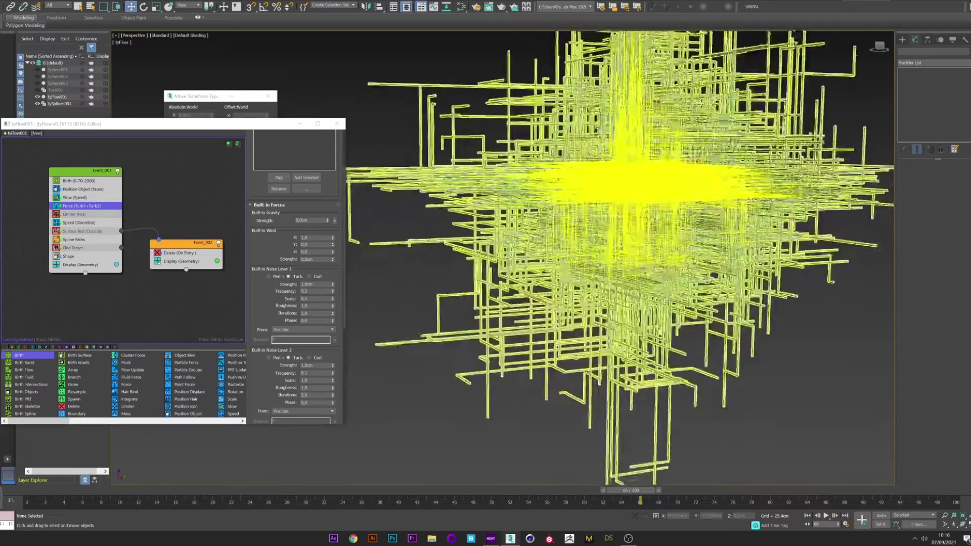
{"action": "left_click_drag", "start_coordinate": [77, 490], "coordinate": [918, 491]}
{"action": "scroll", "coordinate": [607, 257], "scroll_direction": "down", "scroll_amount": 3}
{"action": "middle_click_drag", "start_coordinate": [607, 258], "coordinate": [626, 277], "text": "alt"}
{"action": "scroll", "coordinate": [627, 277], "scroll_direction": "up", "scroll_amount": 3}
{"action": "left_click_drag", "start_coordinate": [81, 491], "coordinate": [602, 490]}
{"action": "key", "text": "w"}
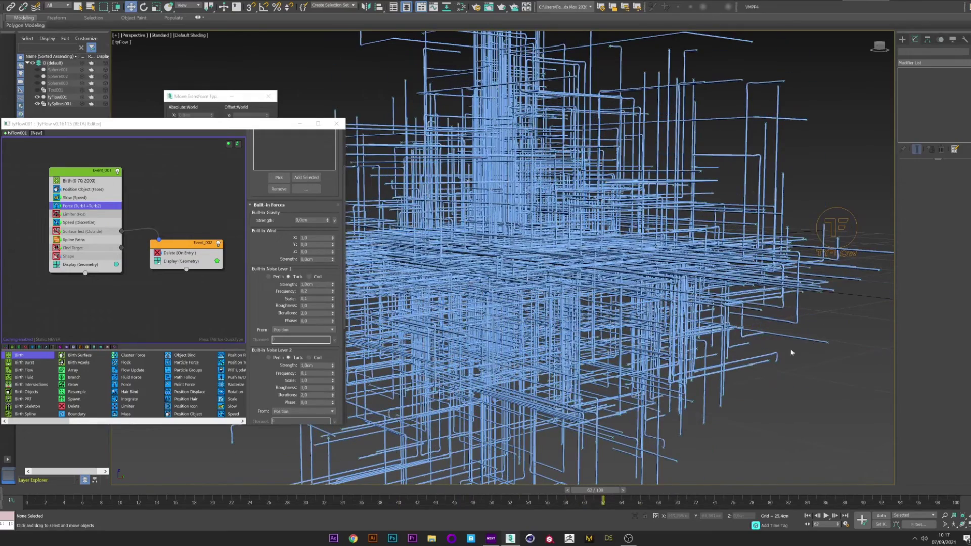
Set the tySplines object's interpolation steps to 0 on its base level for sharp corners.
{"action": "scroll", "coordinate": [784, 351], "scroll_direction": "up", "scroll_amount": 5}
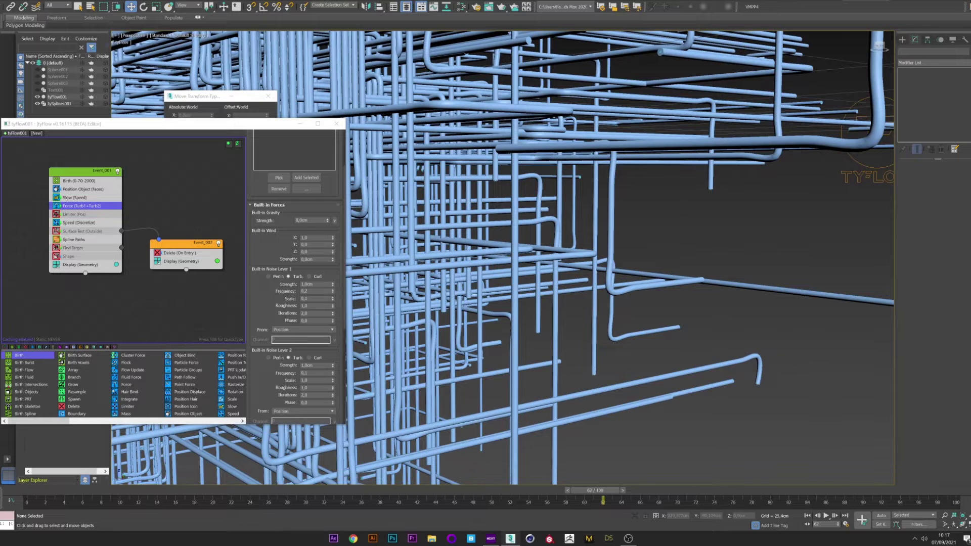
{"action": "left_click", "coordinate": [58, 103]}
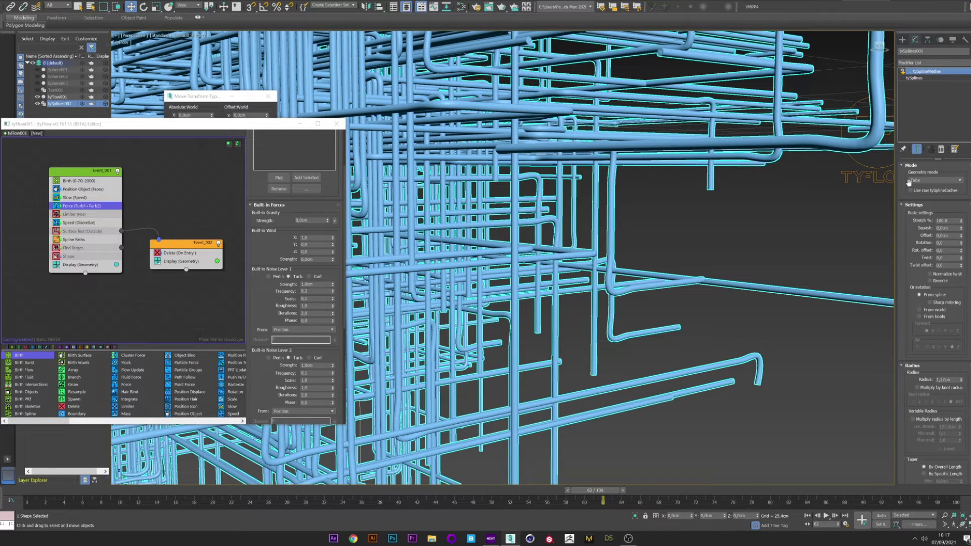
{"action": "left_click", "coordinate": [914, 78]}
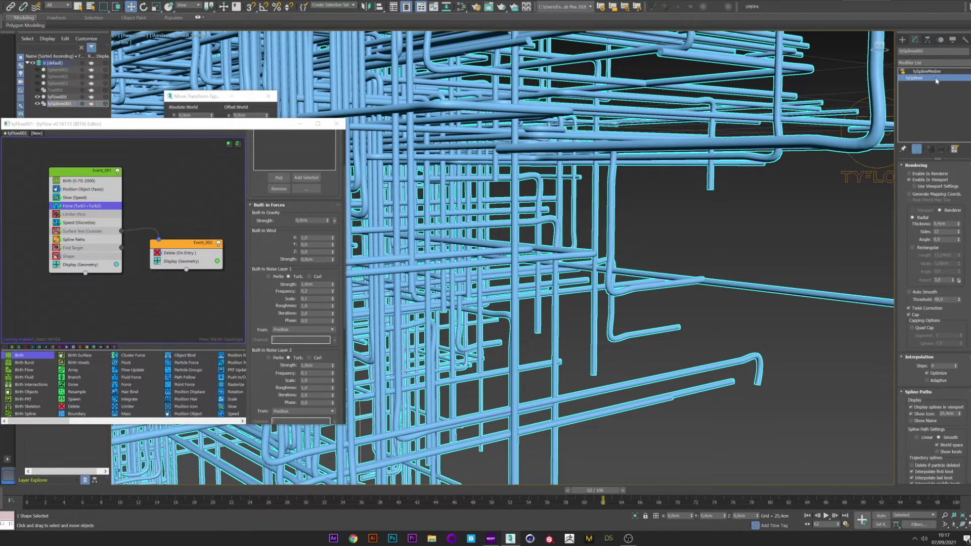
{"action": "double_click", "coordinate": [937, 365]}
{"action": "type", "text": "0"}
{"action": "key", "text": "Return"}
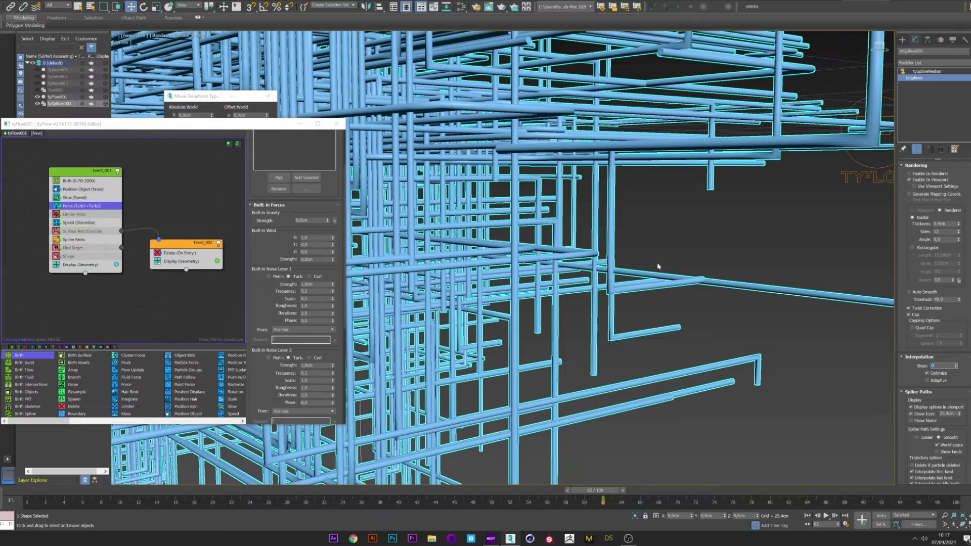
Re-enable the Shape operator in the first event.
{"action": "scroll", "coordinate": [601, 278], "scroll_direction": "down", "scroll_amount": 5}
{"action": "middle_click_drag", "start_coordinate": [600, 278], "coordinate": [608, 310], "text": "alt"}
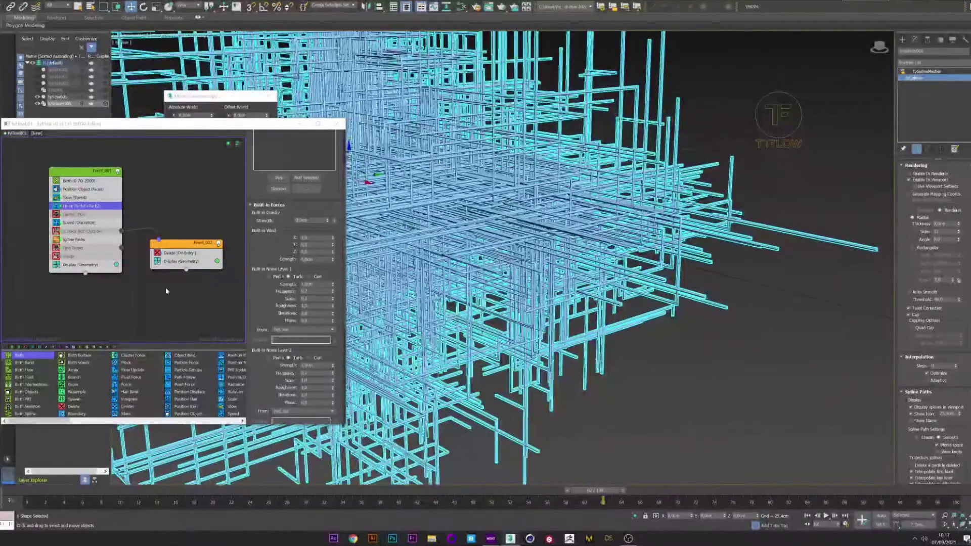
{"action": "left_click", "coordinate": [71, 257]}
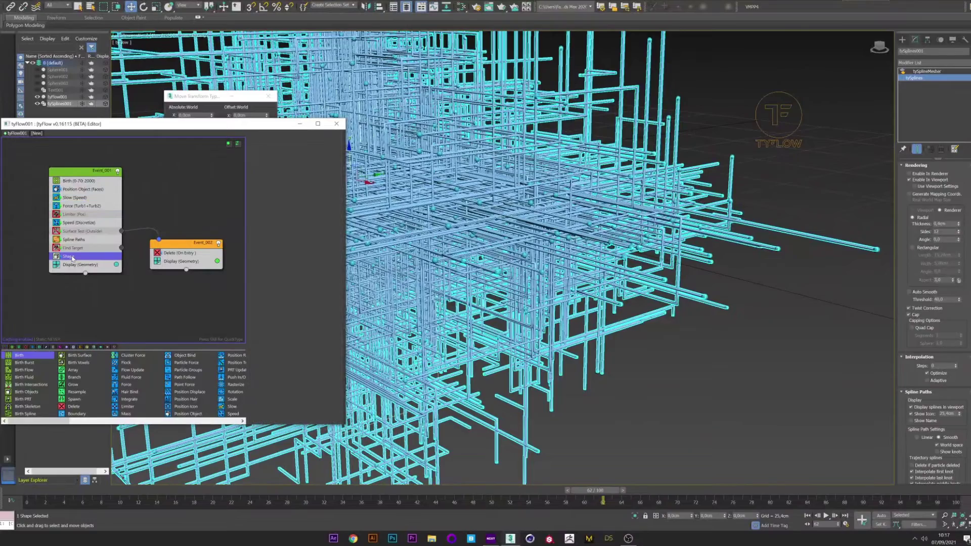
{"action": "middle_click_drag", "start_coordinate": [561, 282], "coordinate": [612, 300], "text": "alt"}
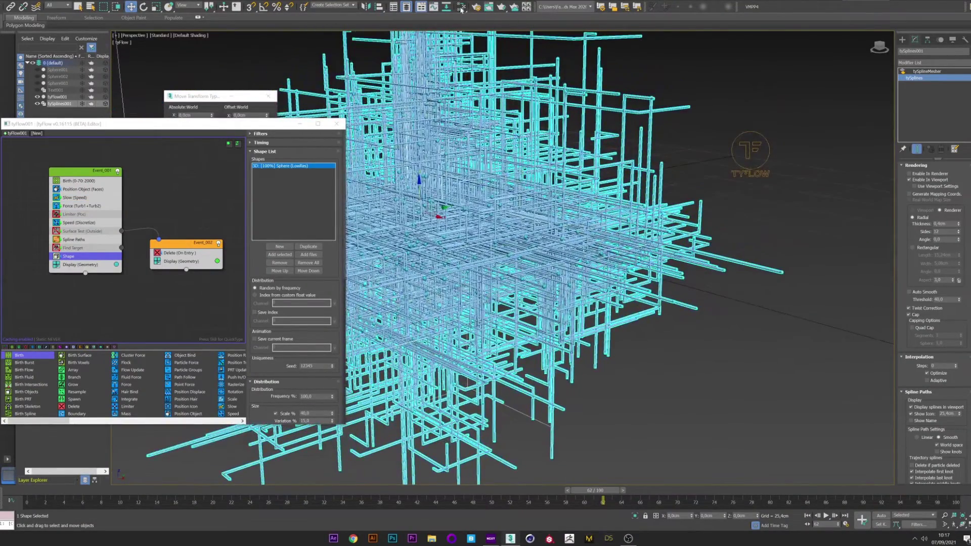
Open the Slate Material Editor and assign the yellow standard material to the selected tySplines object.
{"action": "left_click", "coordinate": [461, 9]}
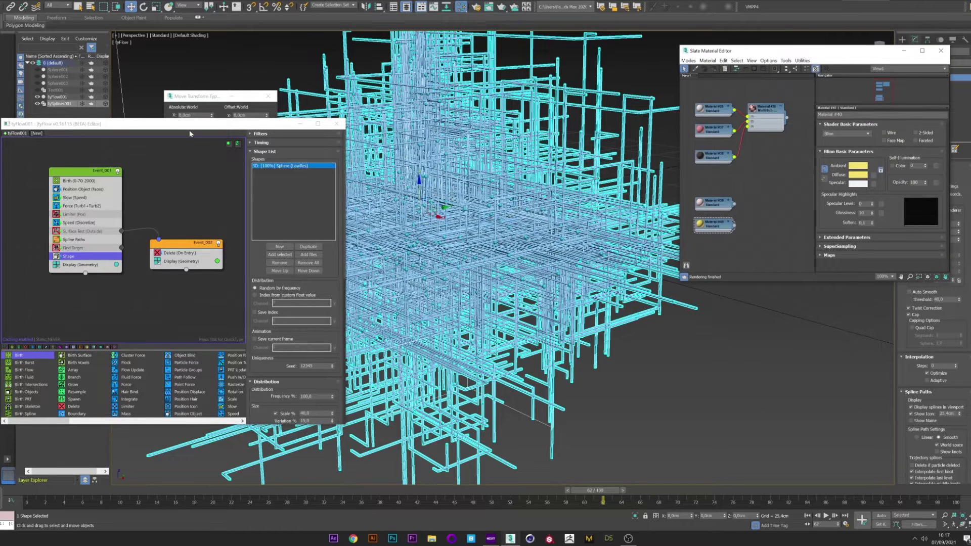
{"action": "left_click_drag", "start_coordinate": [188, 124], "coordinate": [173, 149]}
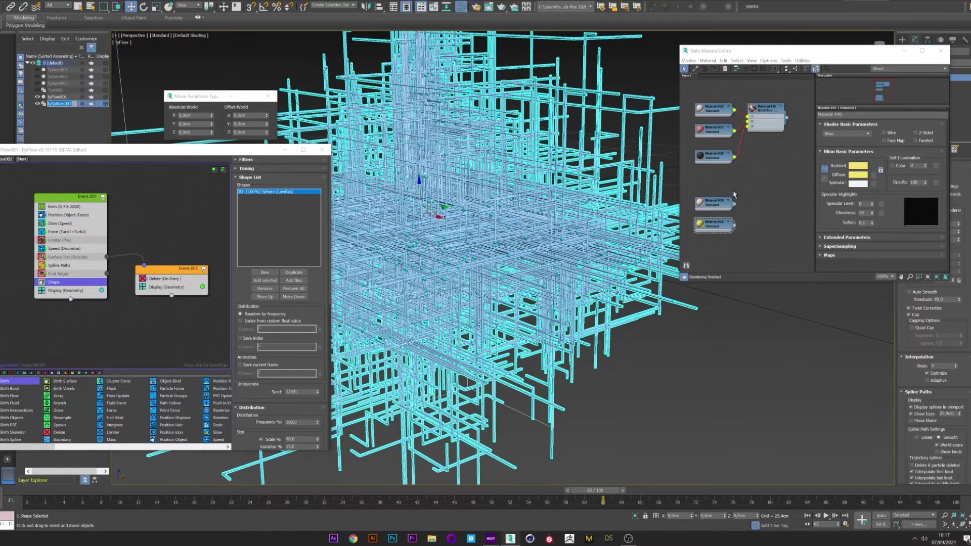
{"action": "left_click", "coordinate": [715, 227]}
{"action": "left_click", "coordinate": [713, 69]}
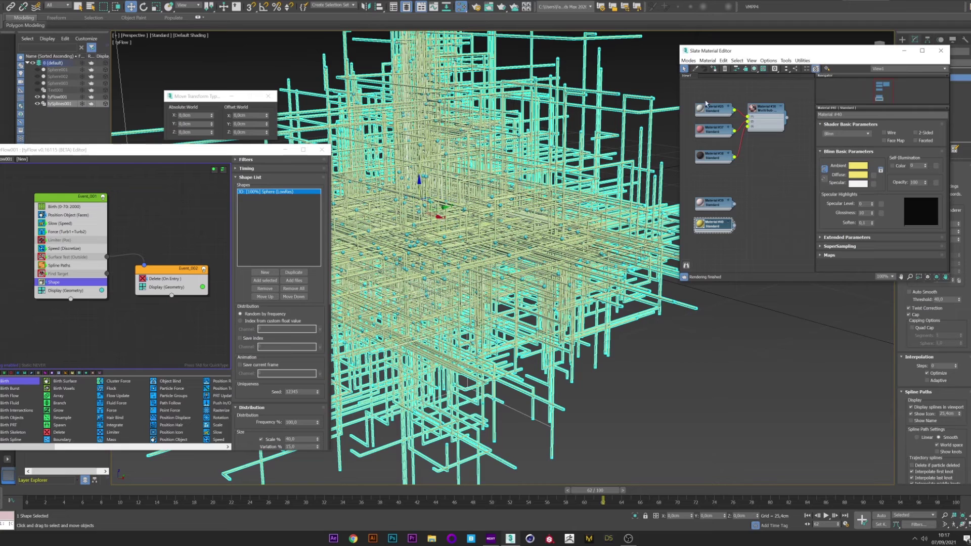
Assign the near-white standard material above the yellow one to tyFlow001 and scrub the timeline to frame 49.
{"action": "left_click", "coordinate": [59, 97]}
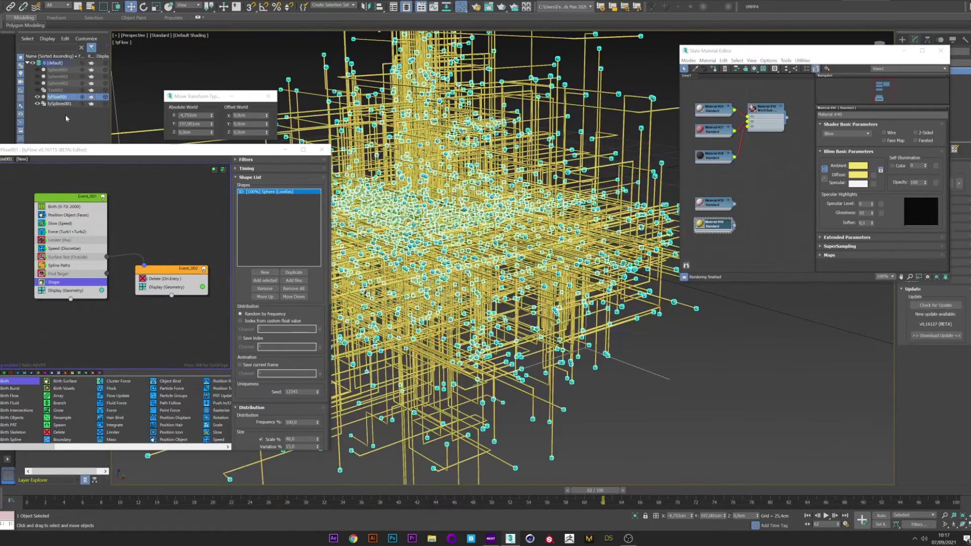
{"action": "left_click", "coordinate": [707, 209]}
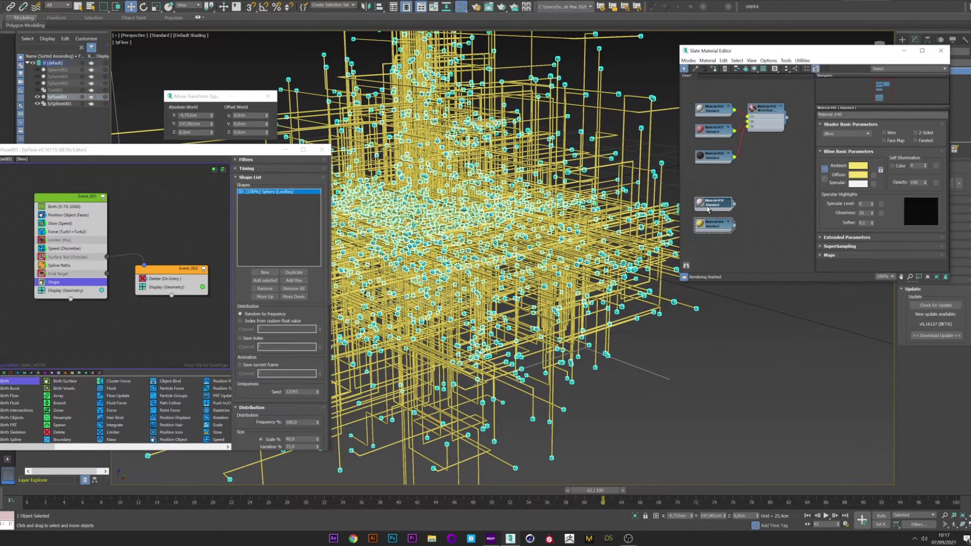
{"action": "left_click", "coordinate": [713, 69]}
{"action": "left_click", "coordinate": [733, 302]}
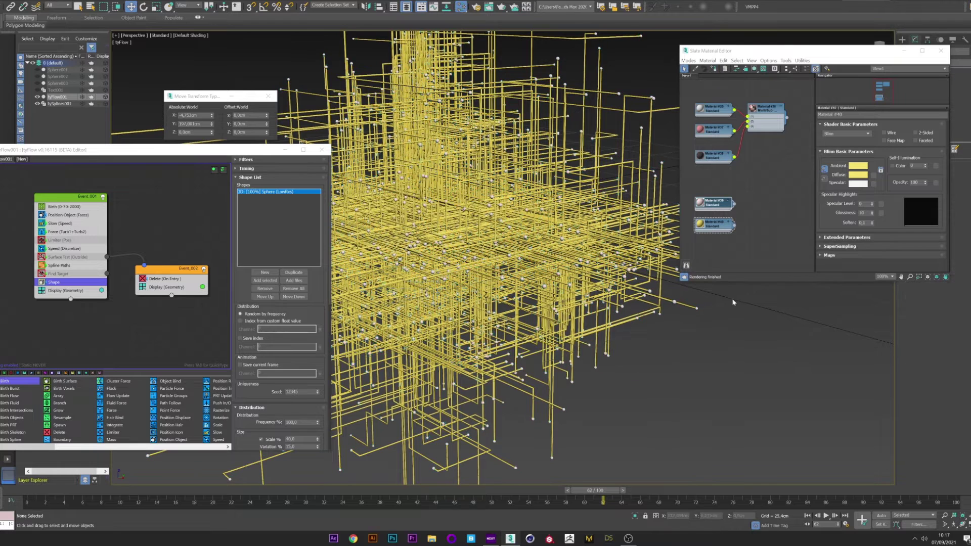
{"action": "left_click_drag", "start_coordinate": [48, 493], "coordinate": [495, 503]}
{"action": "key", "text": "w"}
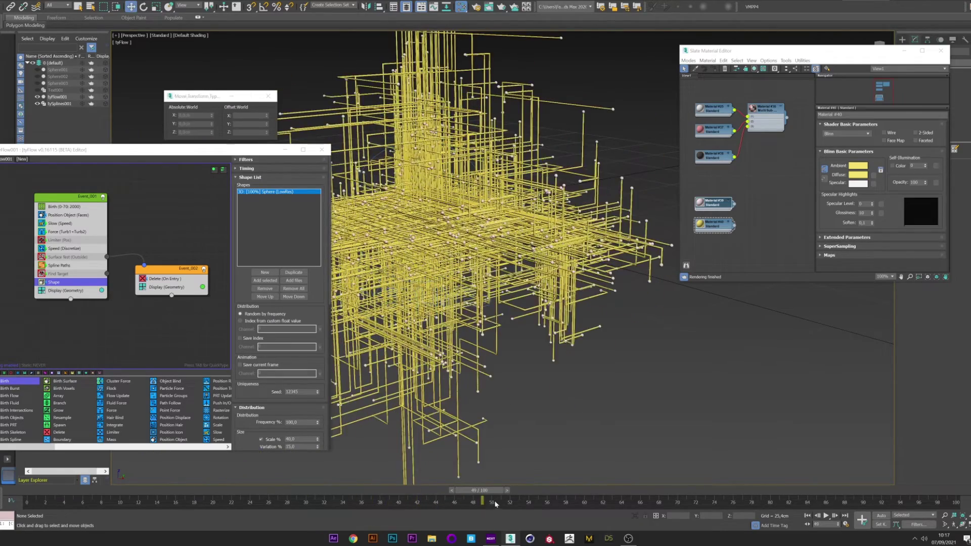
Return to frame 0 and add a Material ID operator between Birth and Position Object in the first event.
{"action": "left_click", "coordinate": [30, 491]}
{"action": "left_click", "coordinate": [58, 215]}
{"action": "key", "text": "Tab"}
{"action": "type", "text": "M"}
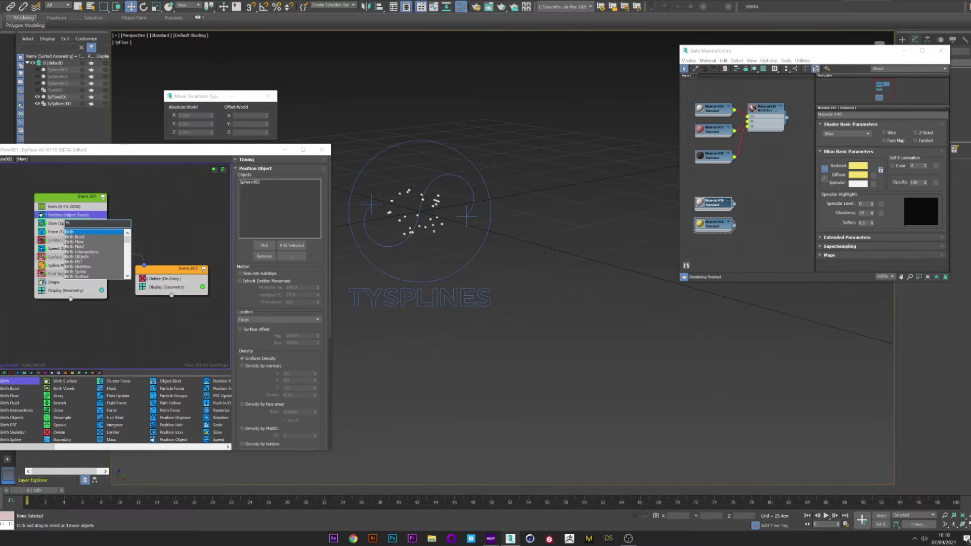
{"action": "type", "text": "ATER"}
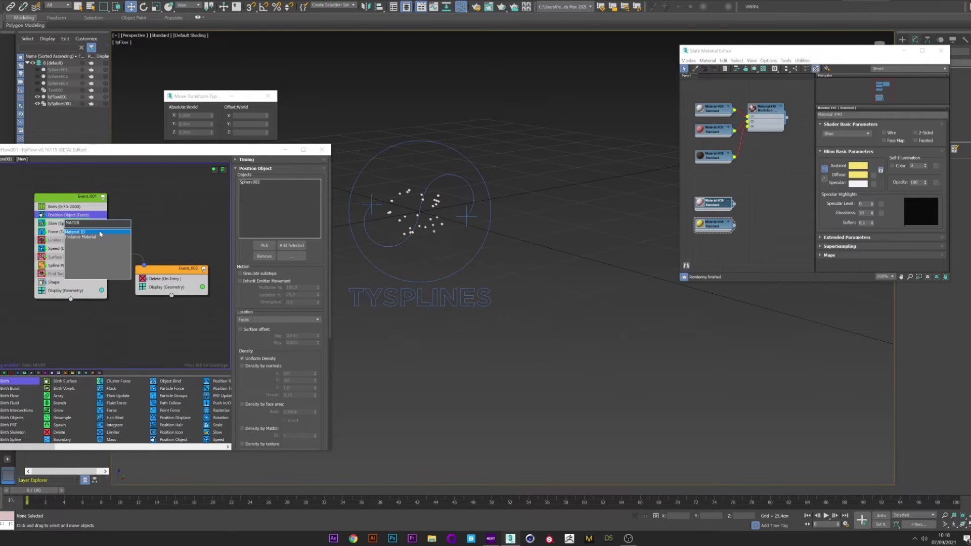
{"action": "left_click", "coordinate": [100, 232]}
{"action": "left_click_drag", "start_coordinate": [62, 224], "coordinate": [67, 214]}
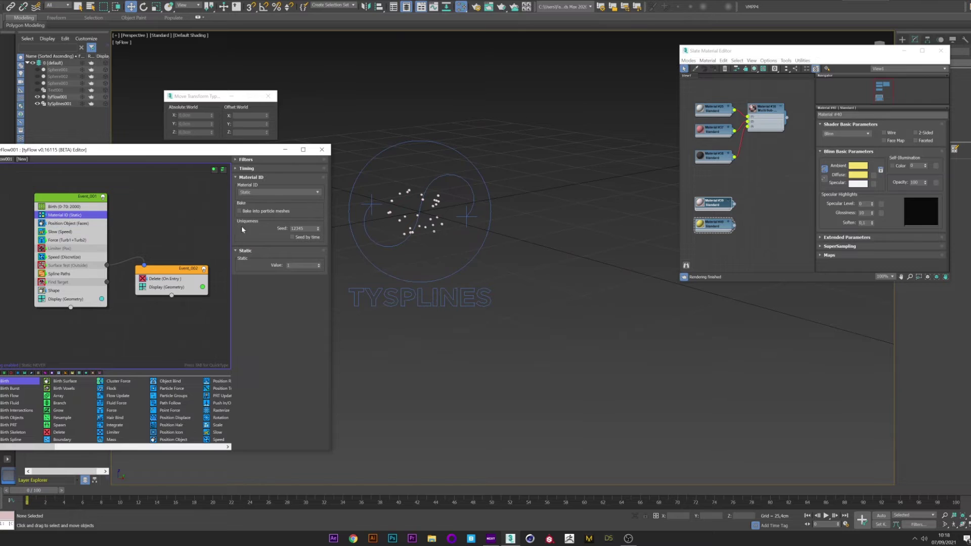
Set the Material ID operator to Random with a maximum of 3.
{"action": "left_click", "coordinate": [255, 192]}
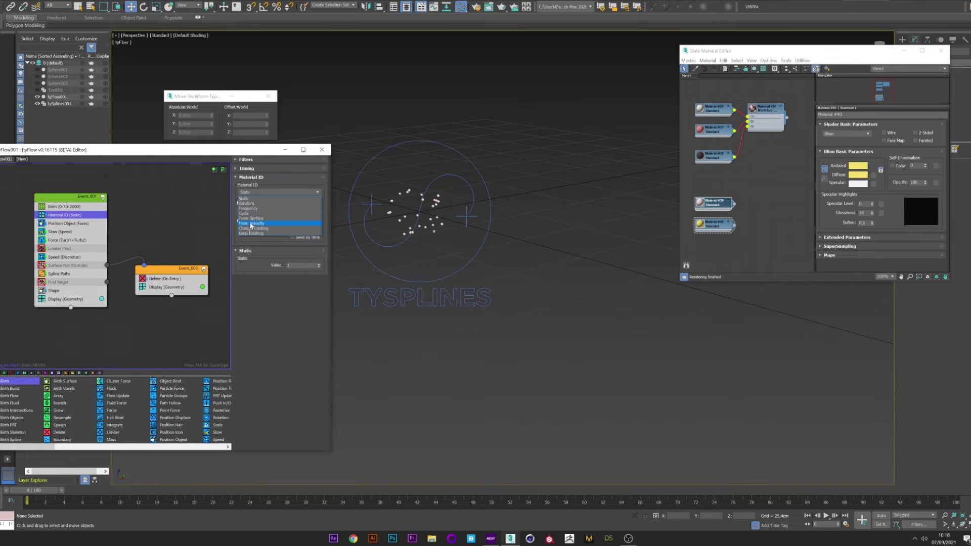
{"action": "left_click", "coordinate": [246, 203]}
{"action": "double_click", "coordinate": [298, 272]}
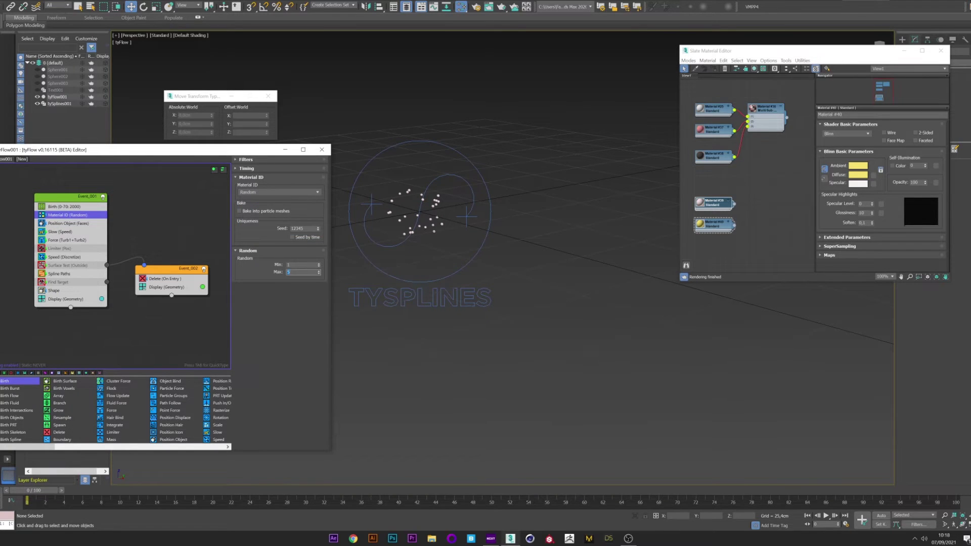
{"action": "type", "text": "3"}
Assign the three-slot Multi/Sub-Object material to the tySplines object and preview the colours at frames 79 and 38.
{"action": "left_click", "coordinate": [766, 111]}
{"action": "left_click", "coordinate": [711, 112]}
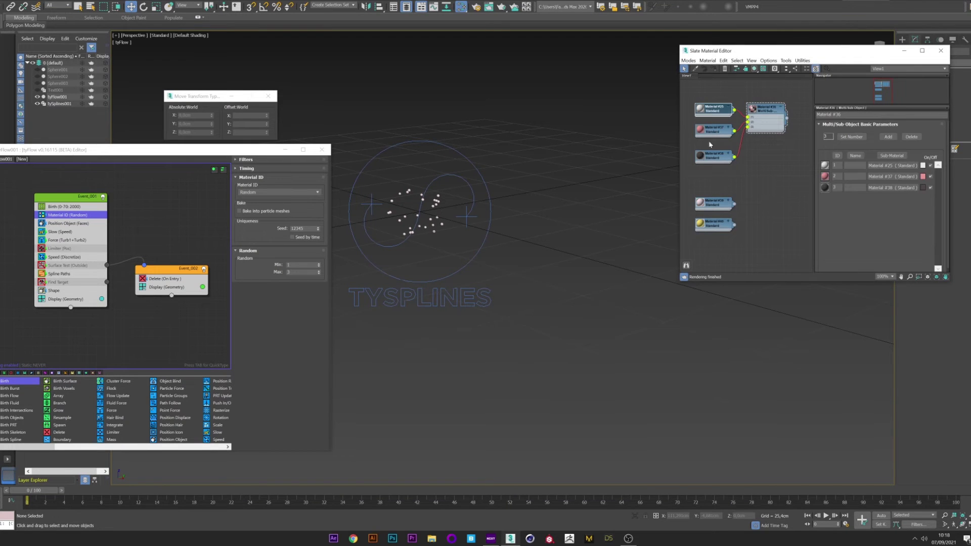
{"action": "left_click", "coordinate": [60, 104]}
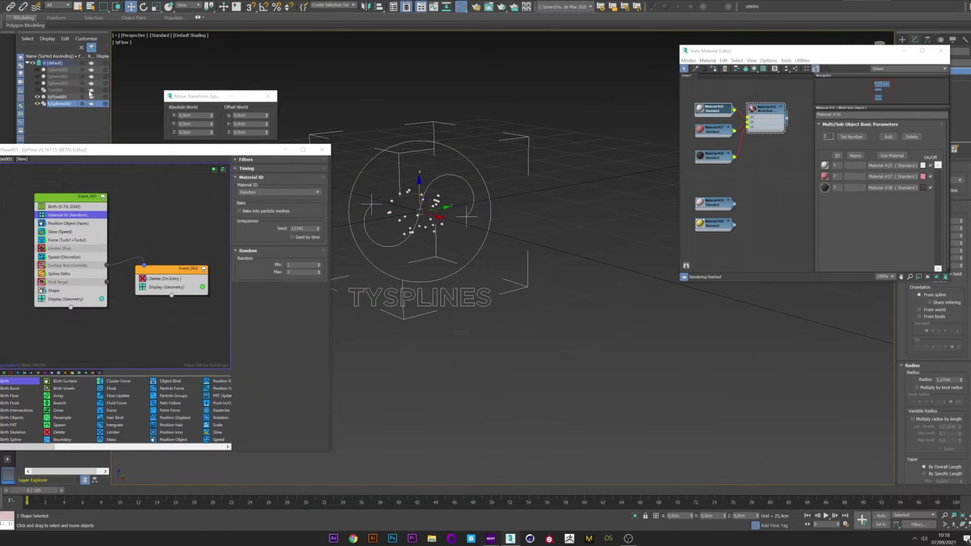
{"action": "left_click", "coordinate": [767, 110]}
{"action": "left_click", "coordinate": [714, 69]}
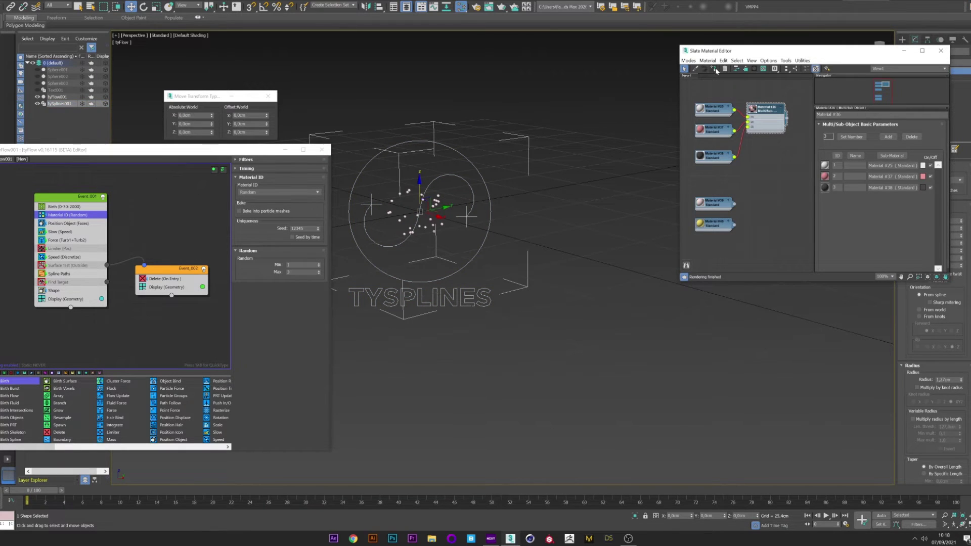
{"action": "left_click", "coordinate": [756, 492]}
{"action": "left_click", "coordinate": [596, 426]}
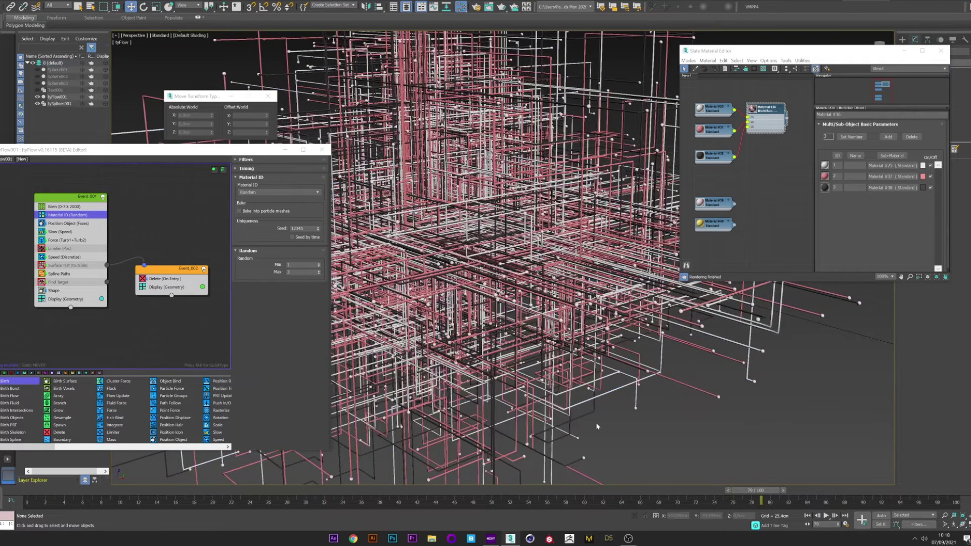
{"action": "left_click_drag", "start_coordinate": [33, 490], "coordinate": [402, 493]}
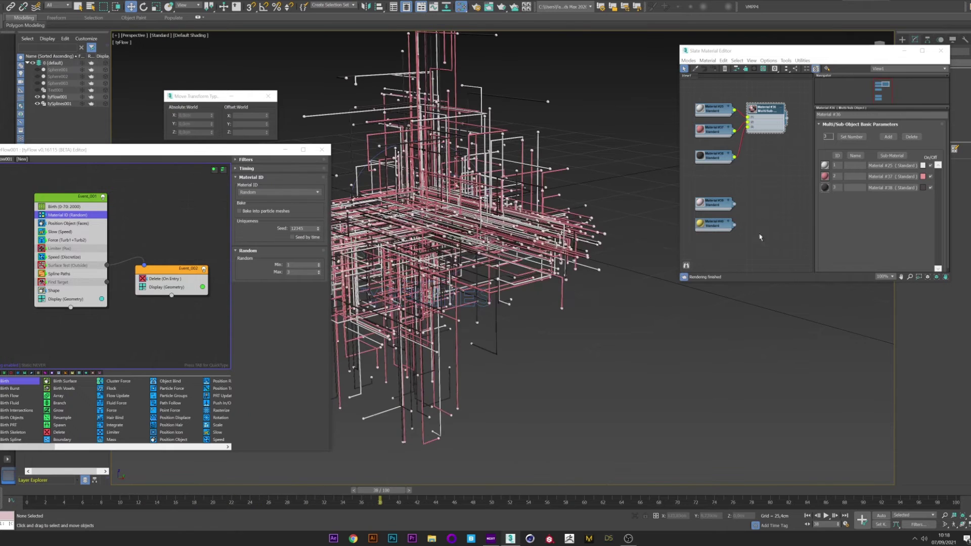
Change the dark third sub-material's ambient and diffuse colour to light green.
{"action": "left_click", "coordinate": [726, 160]}
{"action": "left_click", "coordinate": [858, 165]}
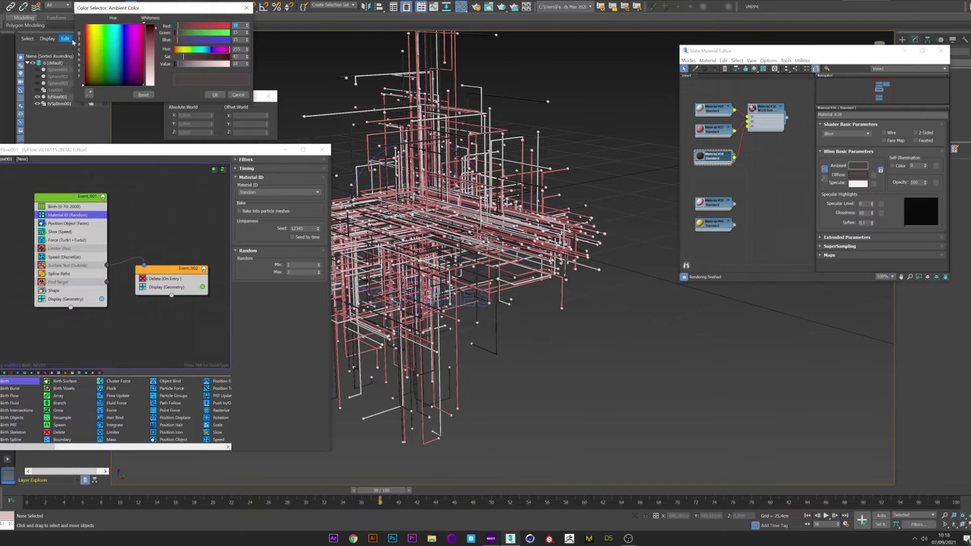
{"action": "left_click", "coordinate": [112, 42]}
{"action": "left_click_drag", "start_coordinate": [112, 42], "coordinate": [108, 38]}
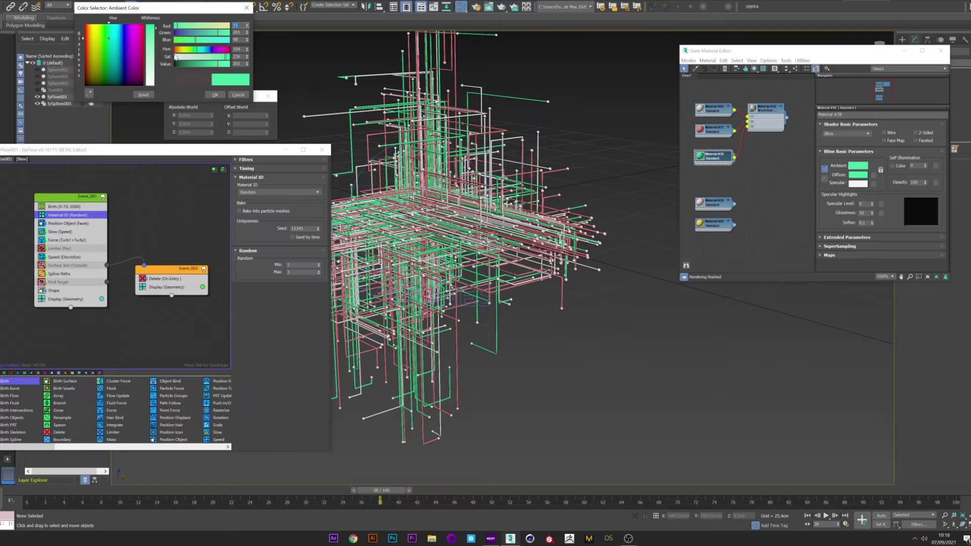
{"action": "left_click", "coordinate": [208, 26]}
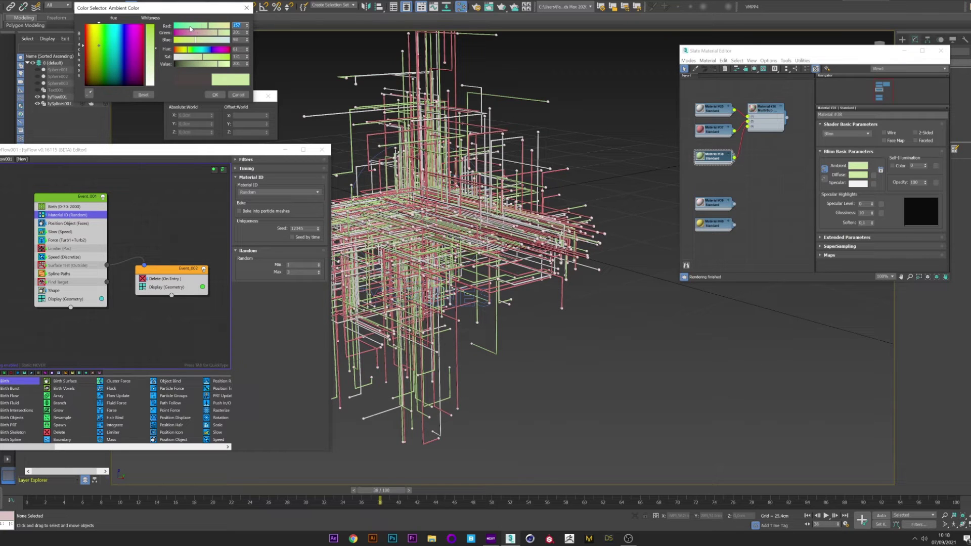
{"action": "left_click", "coordinate": [212, 96]}
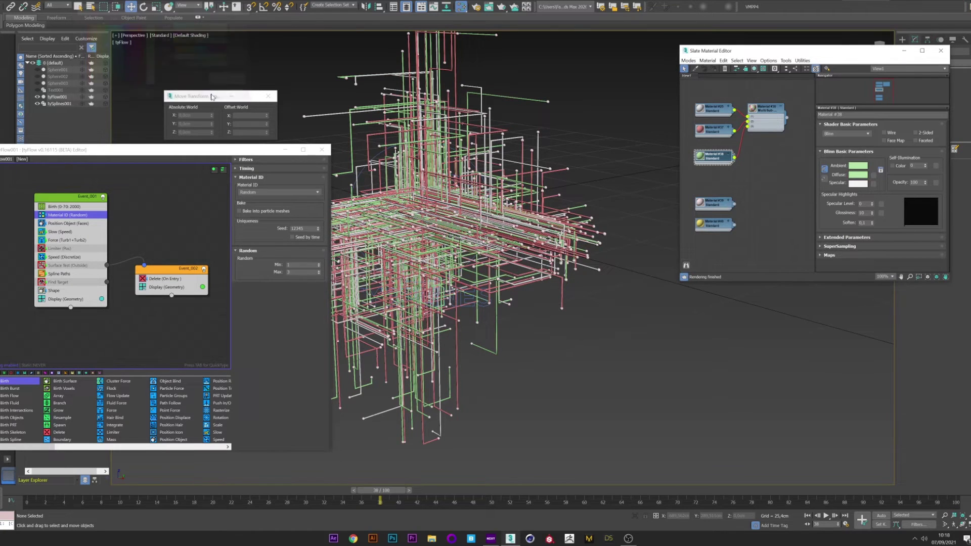
Scrub the timeline to frame 49 to review the recoloured splines and open the Limiter operator's settings.
{"action": "left_click_drag", "start_coordinate": [212, 490], "coordinate": [508, 490]}
{"action": "left_click_drag", "start_coordinate": [577, 469], "coordinate": [488, 462]}
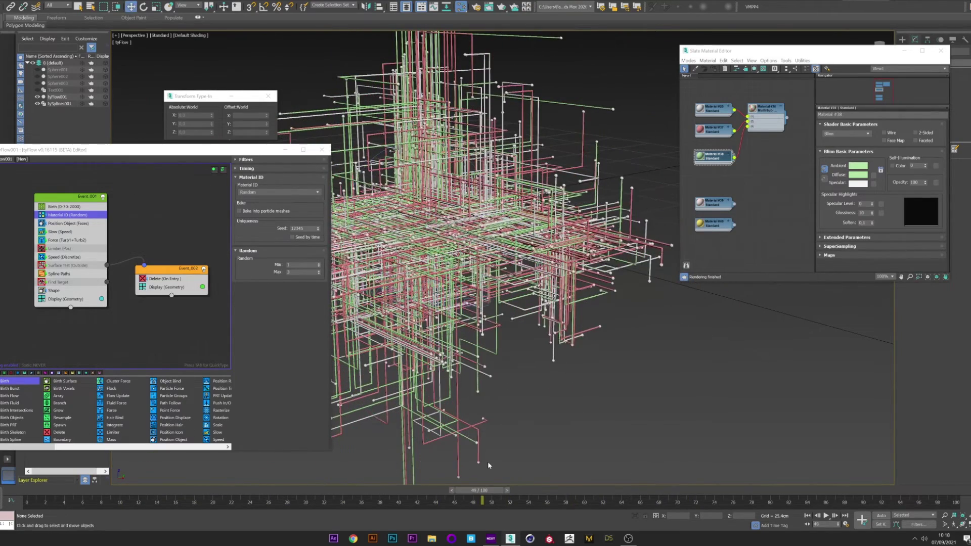
{"action": "left_click", "coordinate": [63, 248]}
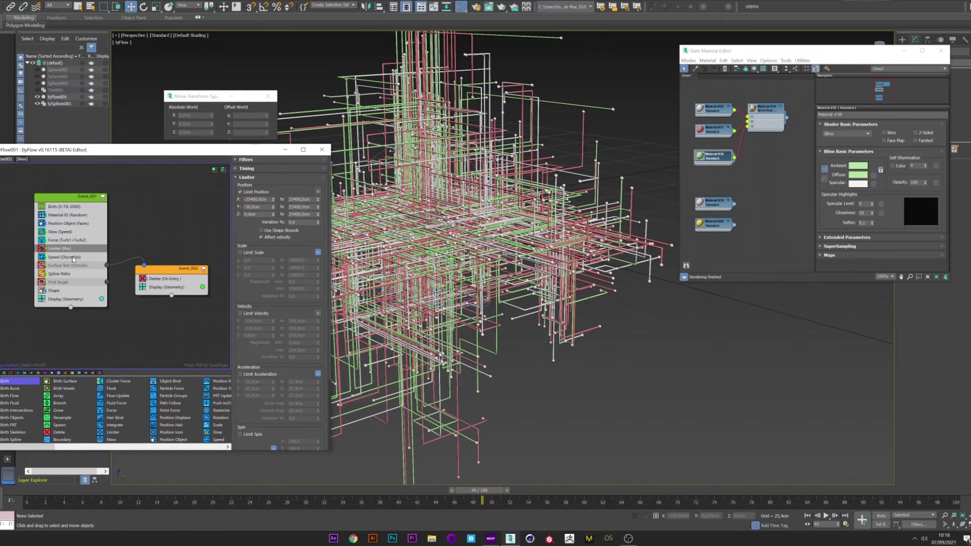
Enable the Limiter operator and set its maximum Z position to 0 cm, checking the splines at frame 39.
{"action": "left_click", "coordinate": [42, 248]}
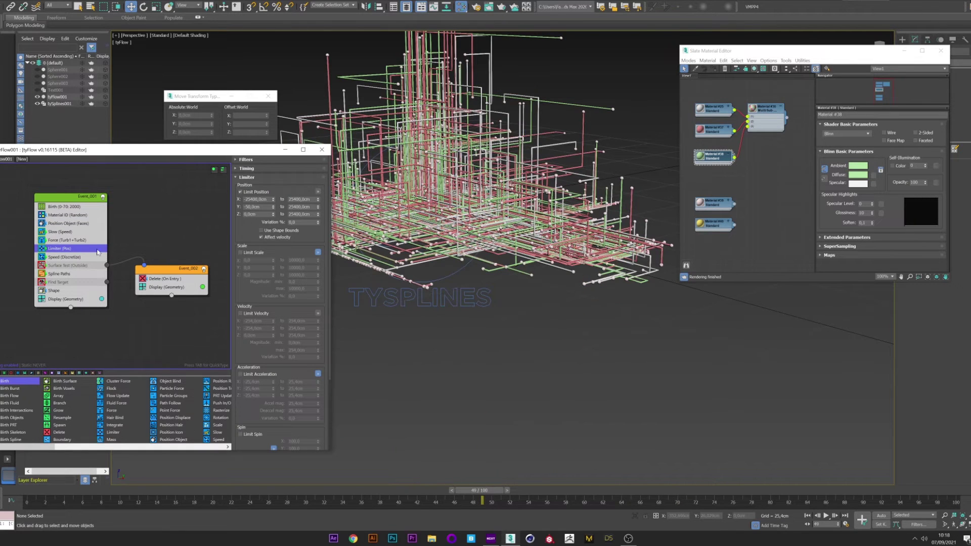
{"action": "double_click", "coordinate": [302, 214]}
{"action": "middle_click_drag", "start_coordinate": [515, 314], "coordinate": [561, 372]}
{"action": "left_click_drag", "start_coordinate": [79, 495], "coordinate": [390, 491]}
{"action": "double_click", "coordinate": [304, 214]}
{"action": "type", "text": "0"}
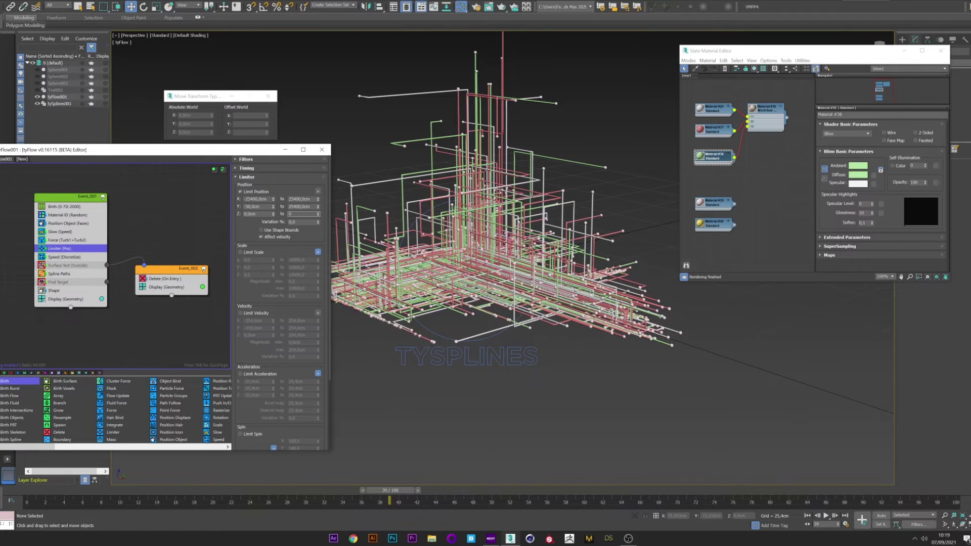
{"action": "key", "text": "Return"}
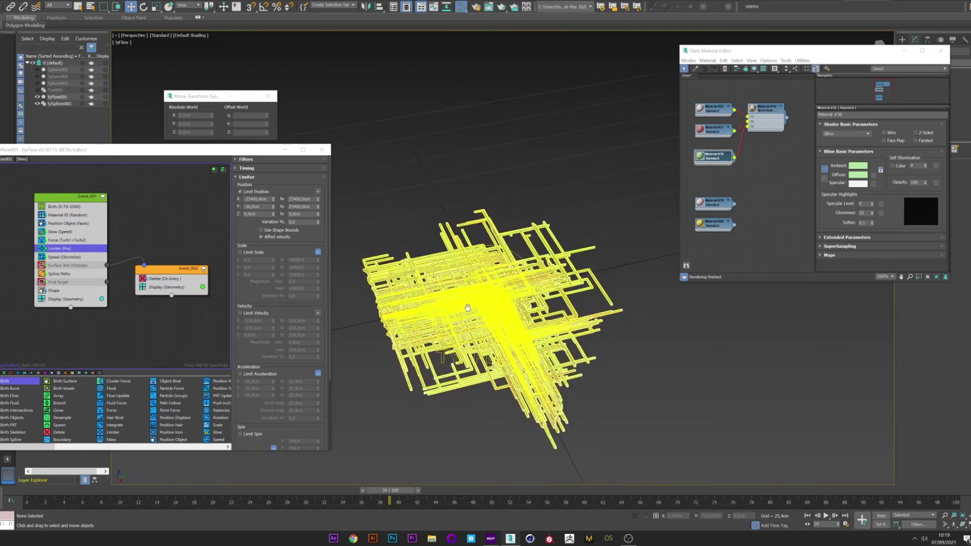
Set the Limiter's minimum Y position to -25400 cm by reusing the minimum X value.
{"action": "double_click", "coordinate": [258, 206]}
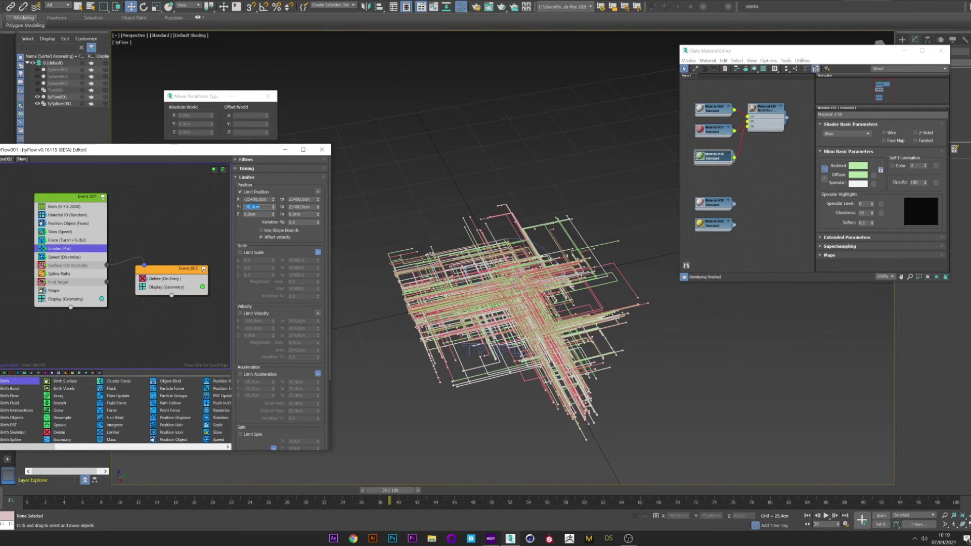
{"action": "double_click", "coordinate": [257, 199]}
{"action": "key", "text": "ctrl+c"}
{"action": "double_click", "coordinate": [256, 207]}
{"action": "key", "text": "ctrl+v"}
{"action": "key", "text": "Return"}
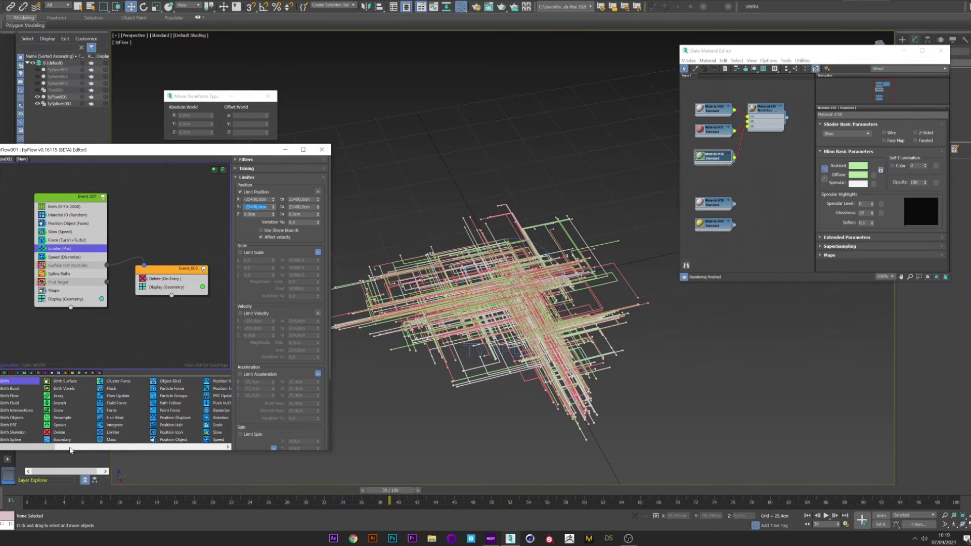
Set the discrete Speed operator's angle step to 45.
{"action": "left_click", "coordinate": [64, 257]}
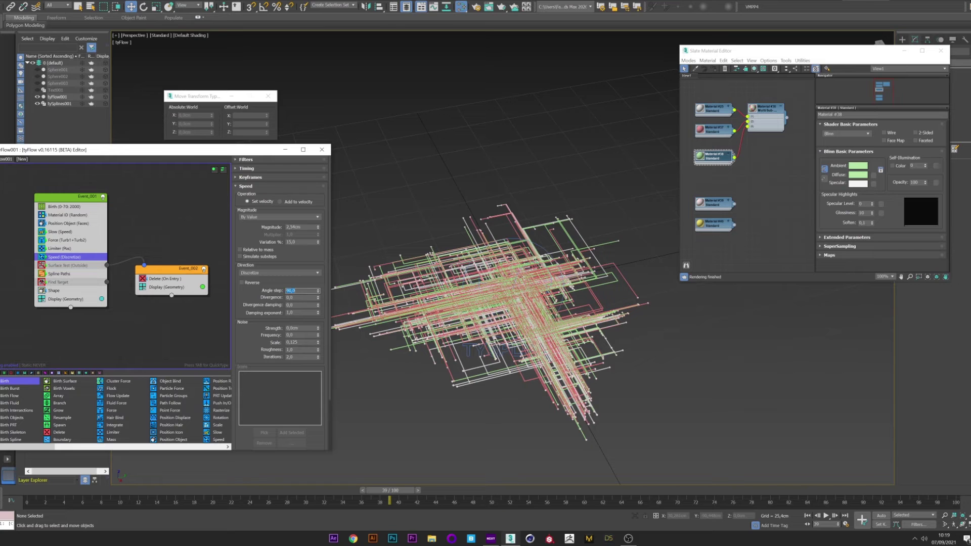
{"action": "type", "text": "45"}
{"action": "key", "text": "Return"}
{"action": "left_click", "coordinate": [469, 414]}
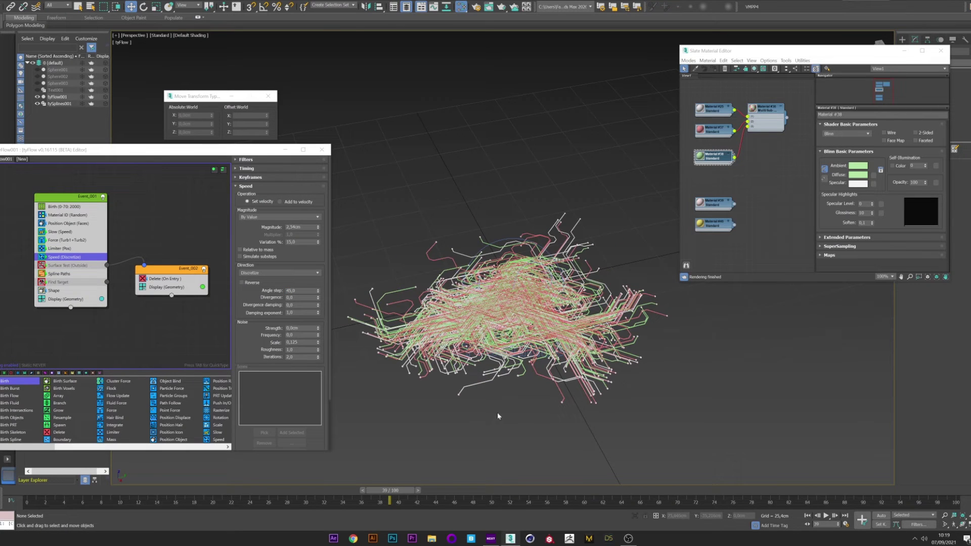
Review the angled spline growth up to frame 78 and return the timeline to frame 0.
{"action": "left_click_drag", "start_coordinate": [61, 490], "coordinate": [732, 481]}
{"action": "key", "text": "w"}
{"action": "mouse_move", "coordinate": [488, 253]}
{"action": "middle_mouse_down", "text": "alt"}
{"action": "mouse_move", "coordinate": [484, 264]}
{"action": "mouse_move", "coordinate": [488, 236]}
{"action": "mouse_move", "coordinate": [488, 249]}
{"action": "middle_mouse_up", "text": "alt"}
{"action": "left_click_drag", "start_coordinate": [53, 490], "coordinate": [752, 486]}
{"action": "left_click", "coordinate": [746, 442]}
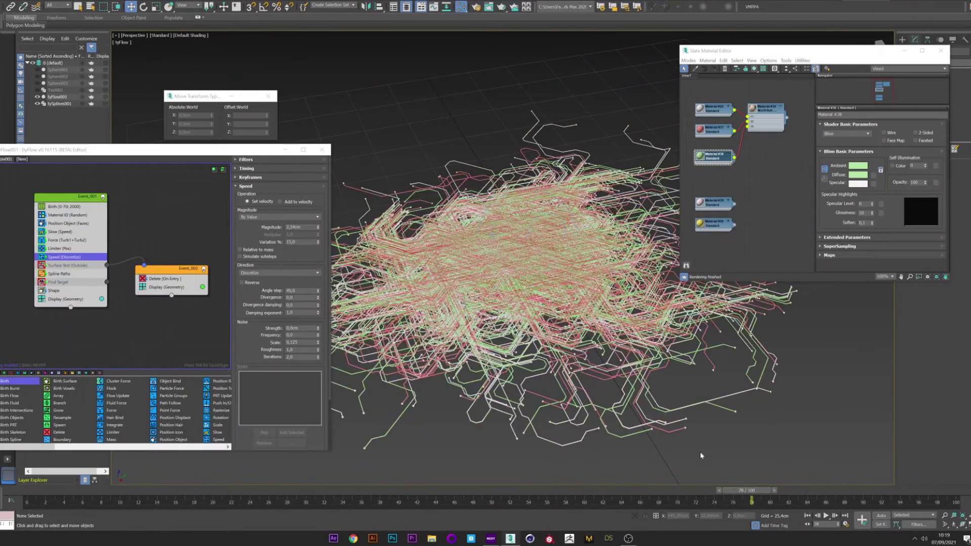
{"action": "left_click", "coordinate": [717, 308]}
{"action": "left_click", "coordinate": [718, 308]}
{"action": "left_click", "coordinate": [540, 276]}
{"action": "left_click", "coordinate": [23, 492]}
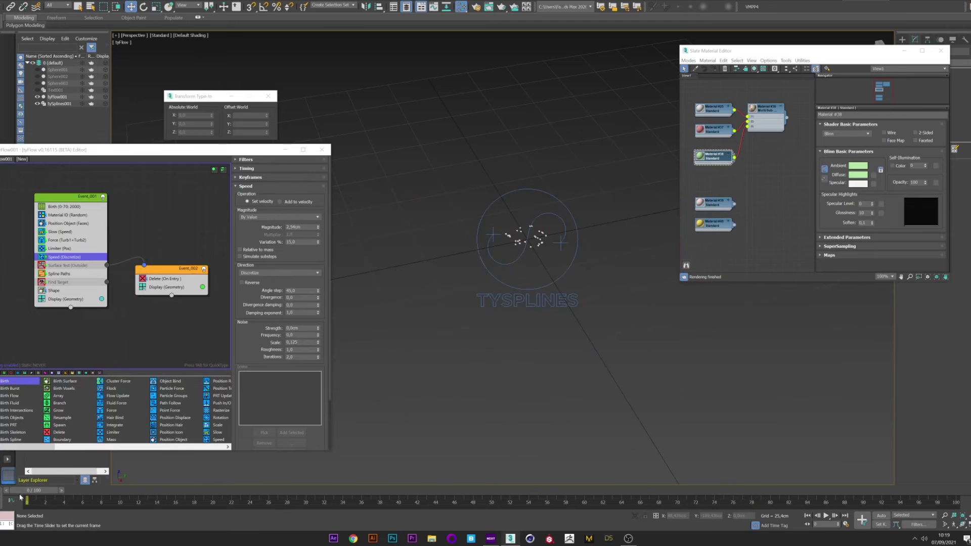
Replace Sphere002 with the unhidden Text001 as the emitter in the Position Object operator.
{"action": "left_click", "coordinate": [69, 207]}
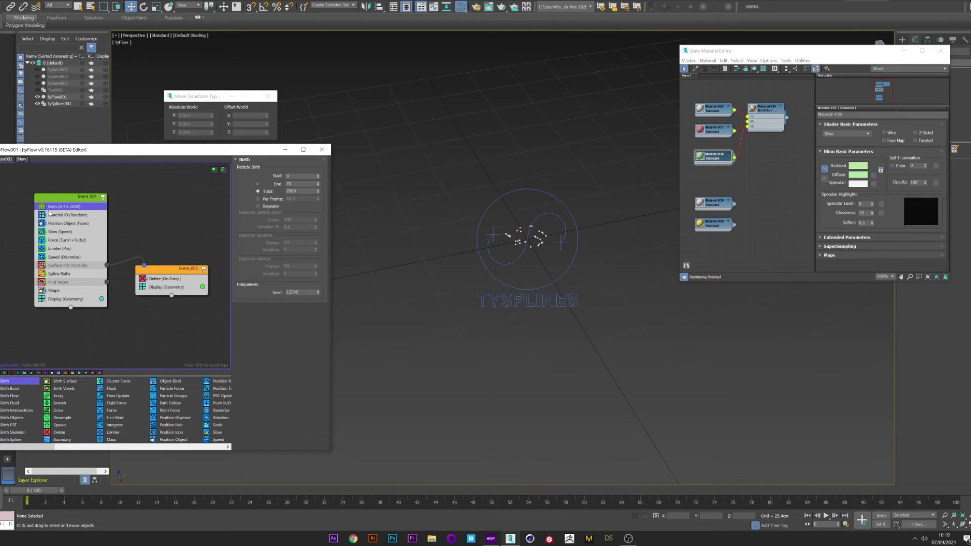
{"action": "left_click", "coordinate": [53, 223]}
{"action": "left_click", "coordinate": [253, 182]}
{"action": "left_click", "coordinate": [264, 256]}
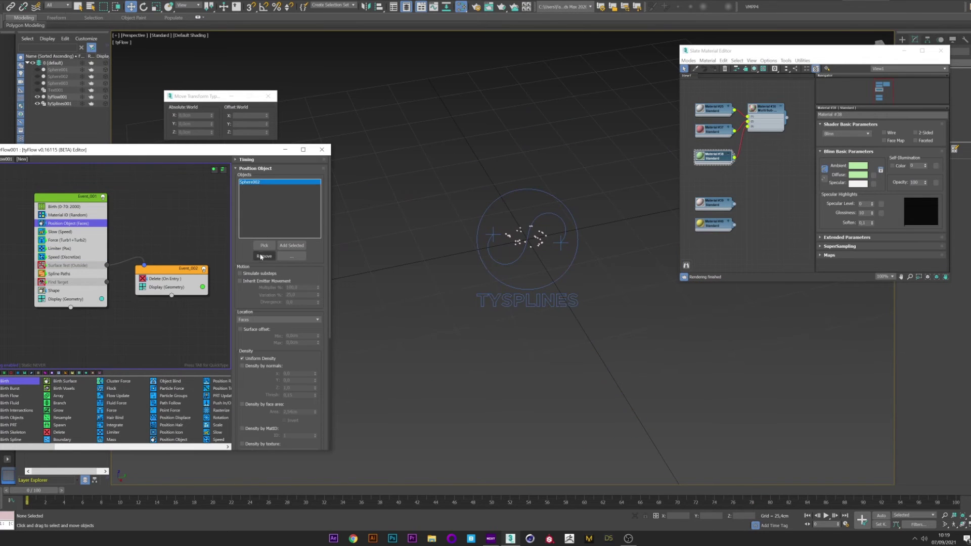
{"action": "left_click", "coordinate": [38, 90]}
{"action": "left_click", "coordinate": [38, 90]}
{"action": "left_click", "coordinate": [37, 90]}
{"action": "left_click", "coordinate": [55, 90]}
{"action": "left_click", "coordinate": [264, 245]}
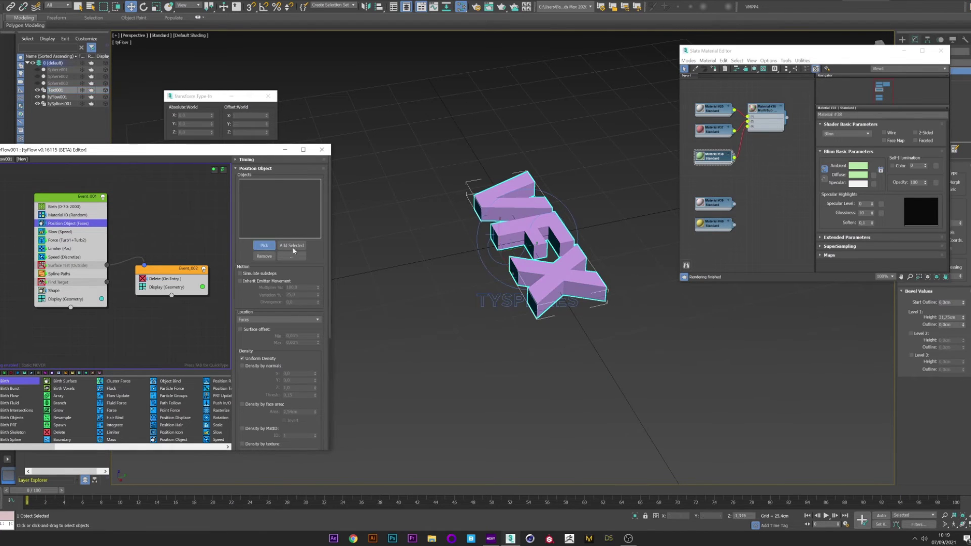
{"action": "left_click", "coordinate": [502, 231]}
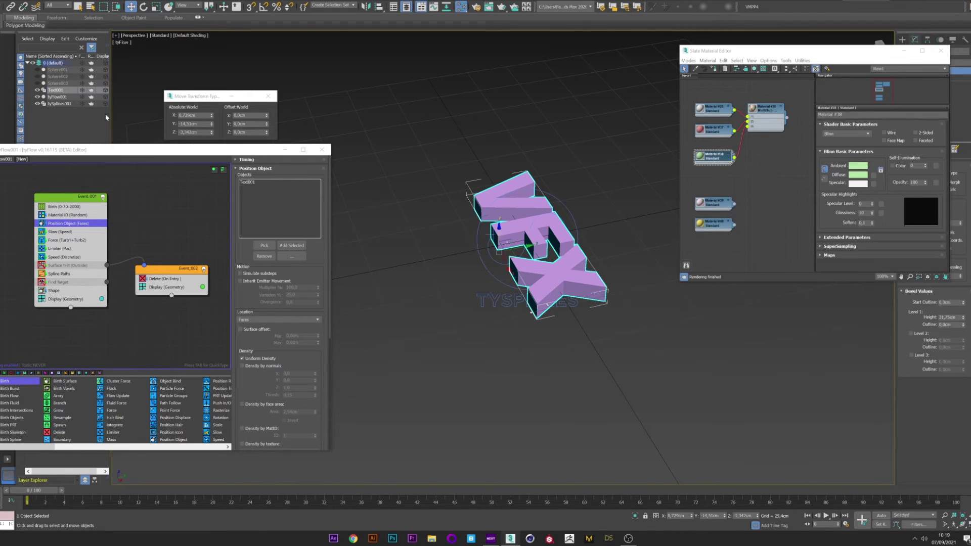
Hide Text001 again and preview the first frames of particle growth, returning to frame 0.
{"action": "left_click", "coordinate": [37, 90]}
{"action": "left_click_drag", "start_coordinate": [35, 490], "coordinate": [133, 498]}
{"action": "key", "text": "Home"}
{"action": "key", "text": "w"}
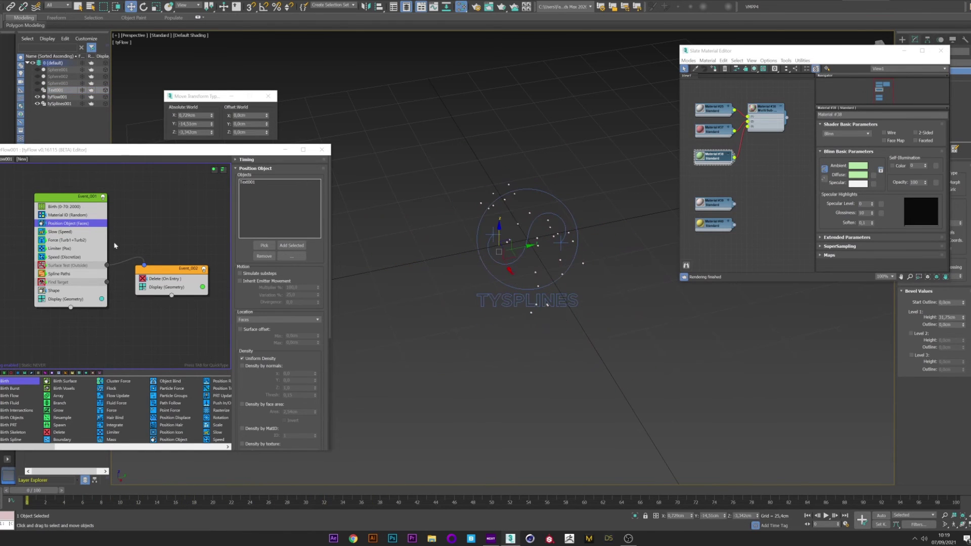
Replace the Surface Test operator's listed object with Text001.
{"action": "left_click", "coordinate": [65, 266]}
{"action": "left_click", "coordinate": [263, 200]}
{"action": "left_click", "coordinate": [264, 268]}
{"action": "left_click", "coordinate": [264, 258]}
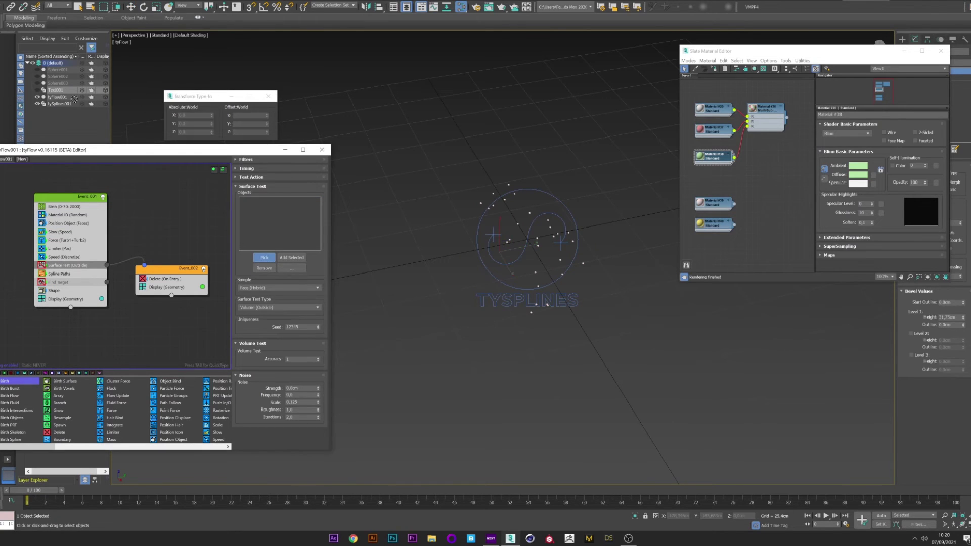
{"action": "left_click", "coordinate": [60, 90]}
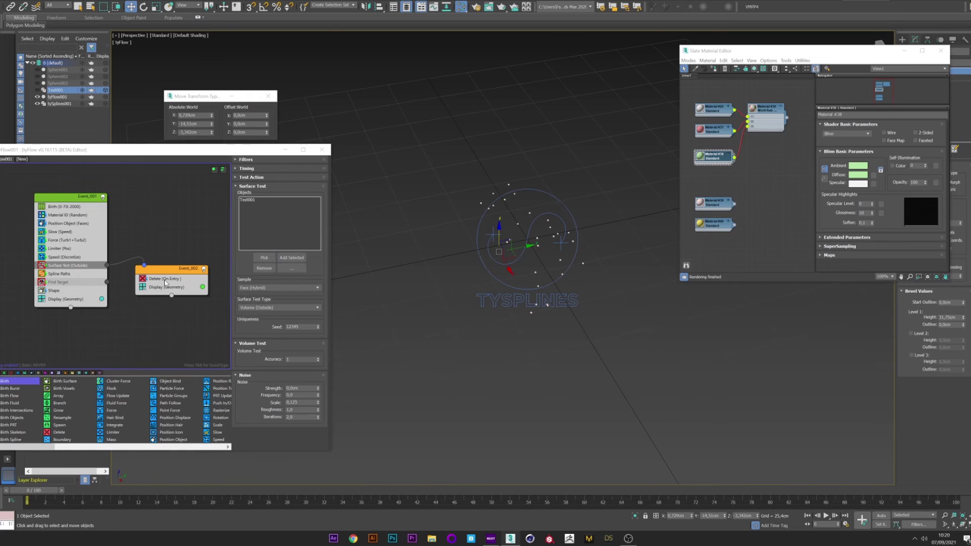
Change the Surface Test type to Volume (Inside) and enable the operator.
{"action": "left_click", "coordinate": [257, 308]}
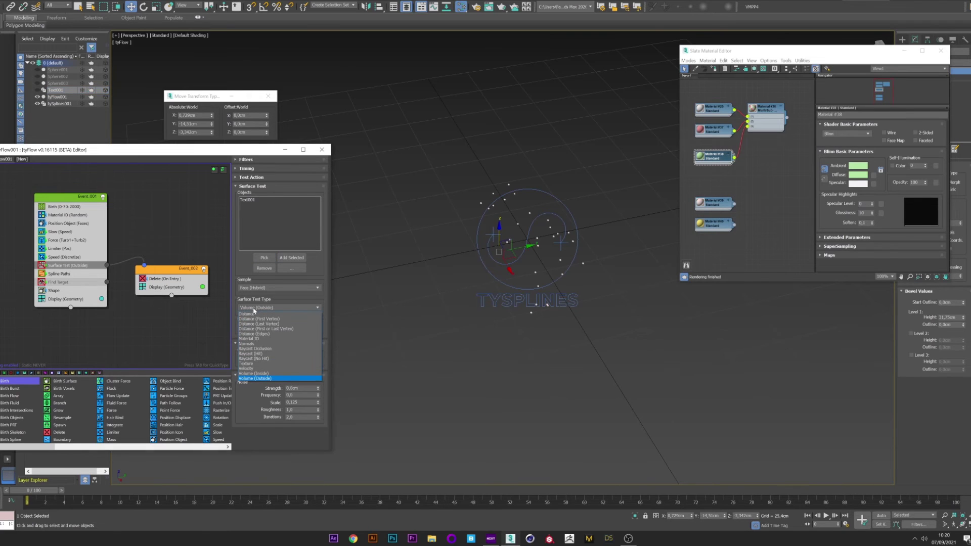
{"action": "left_click", "coordinate": [254, 373]}
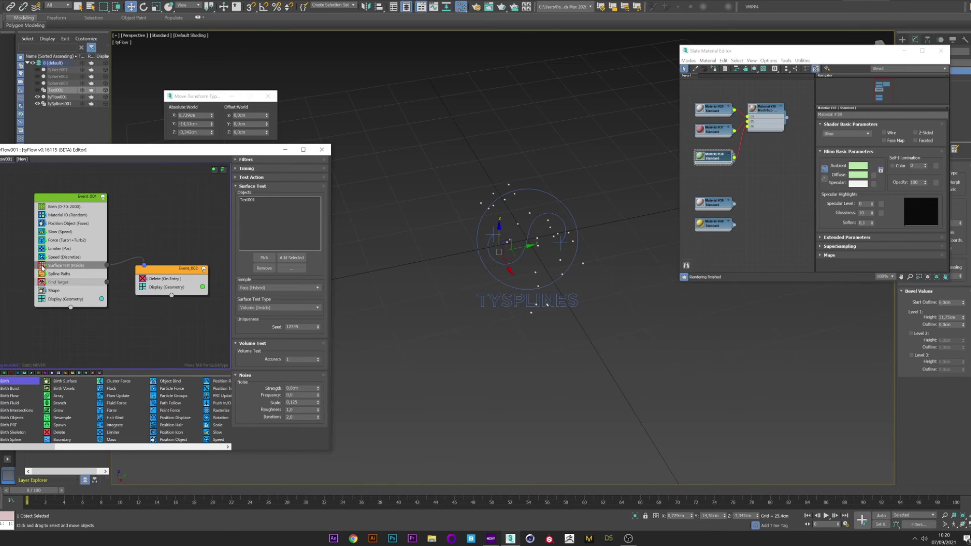
{"action": "left_click", "coordinate": [42, 267]}
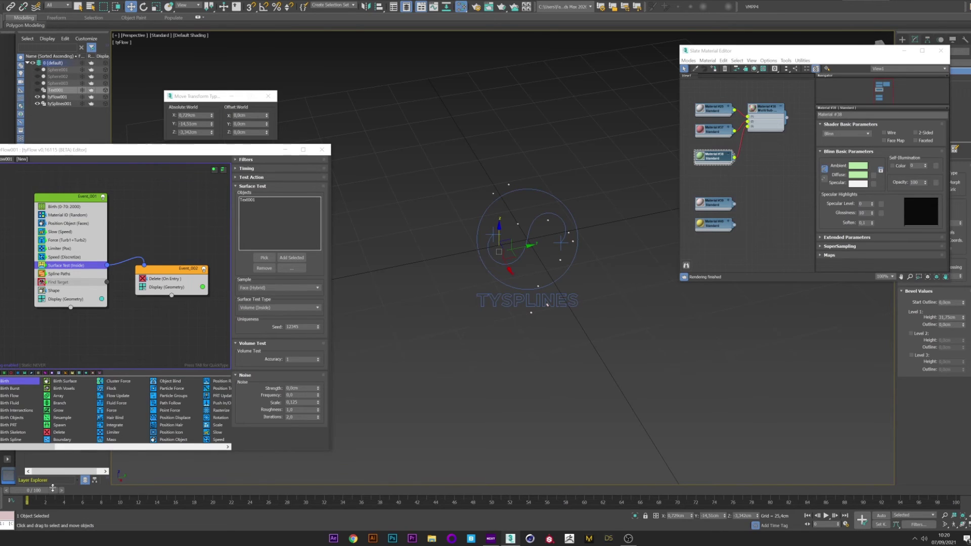
Disable the Shape operator and preview the splines growing around the VFX text up to frame 99.
{"action": "left_click", "coordinate": [42, 291]}
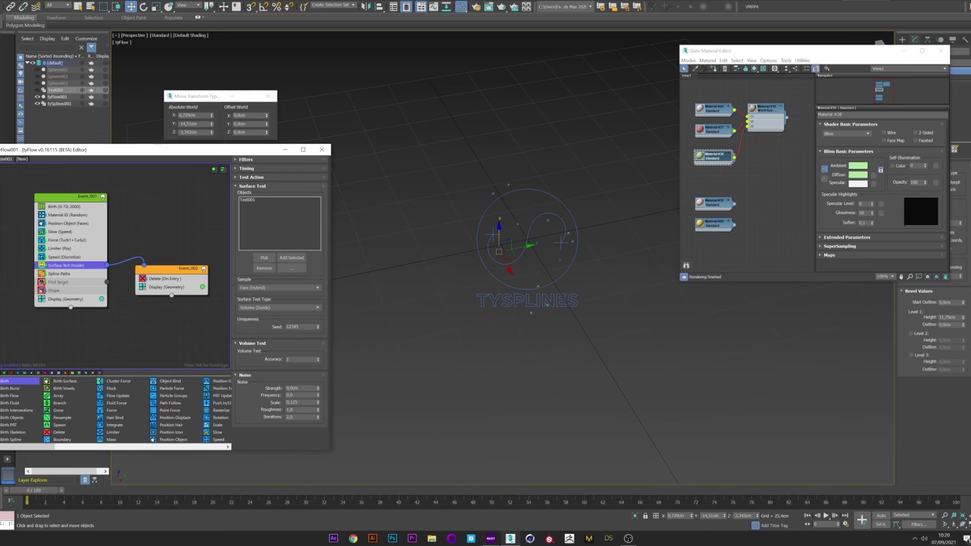
{"action": "left_click_drag", "start_coordinate": [34, 493], "coordinate": [868, 489]}
{"action": "left_click", "coordinate": [758, 405]}
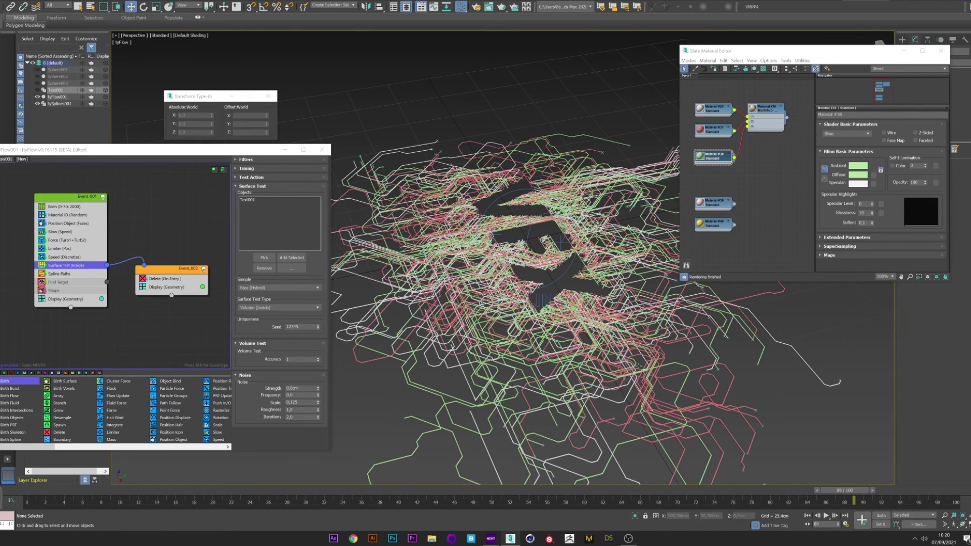
{"action": "key", "text": "w"}
{"action": "key", "text": "alt+w"}
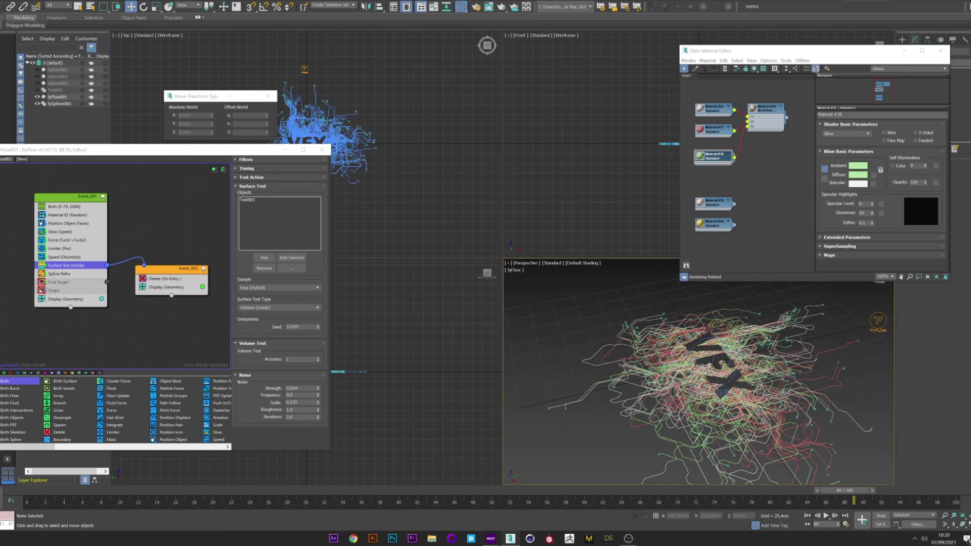
{"action": "key", "text": "alt+w"}
{"action": "left_click_drag", "start_coordinate": [857, 491], "coordinate": [945, 490]}
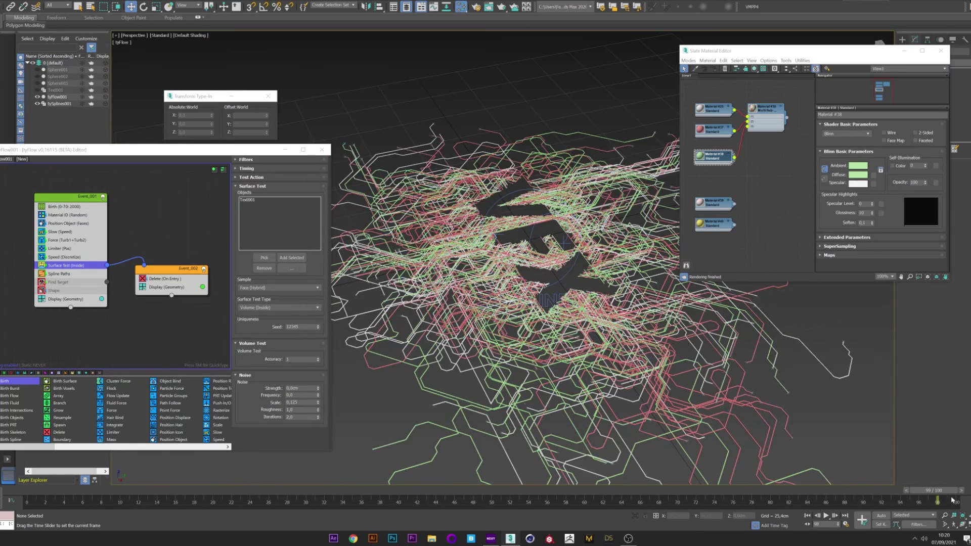
{"action": "middle_click_drag", "start_coordinate": [581, 325], "coordinate": [563, 366], "text": "alt"}
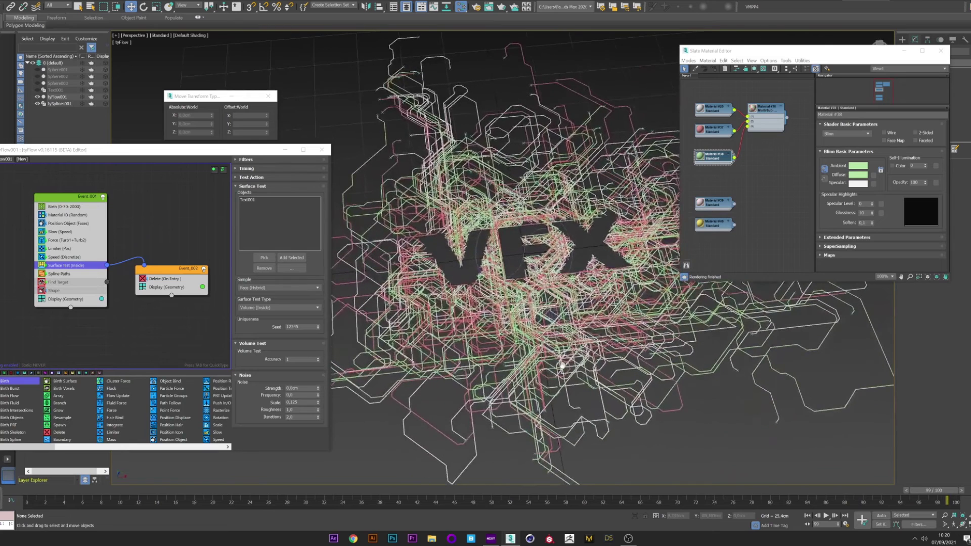
Set the Force operator's Noise Layer 1 frequency to 0.1 and preview the splines at frame 95.
{"action": "double_click", "coordinate": [51, 242]}
{"action": "key", "text": "Return"}
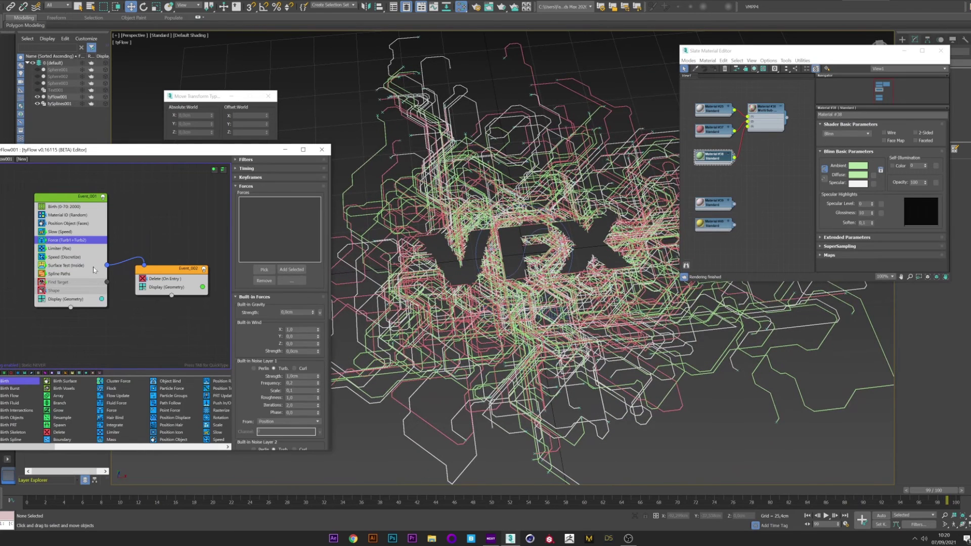
{"action": "left_click", "coordinate": [292, 383]}
{"action": "key", "text": "Return"}
{"action": "left_click_drag", "start_coordinate": [44, 493], "coordinate": [915, 458]}
{"action": "key", "text": "w"}
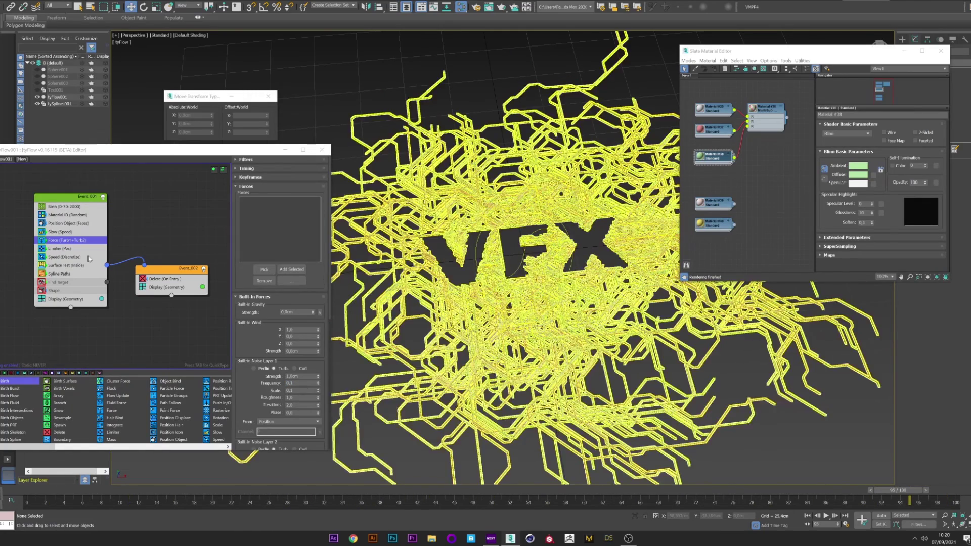